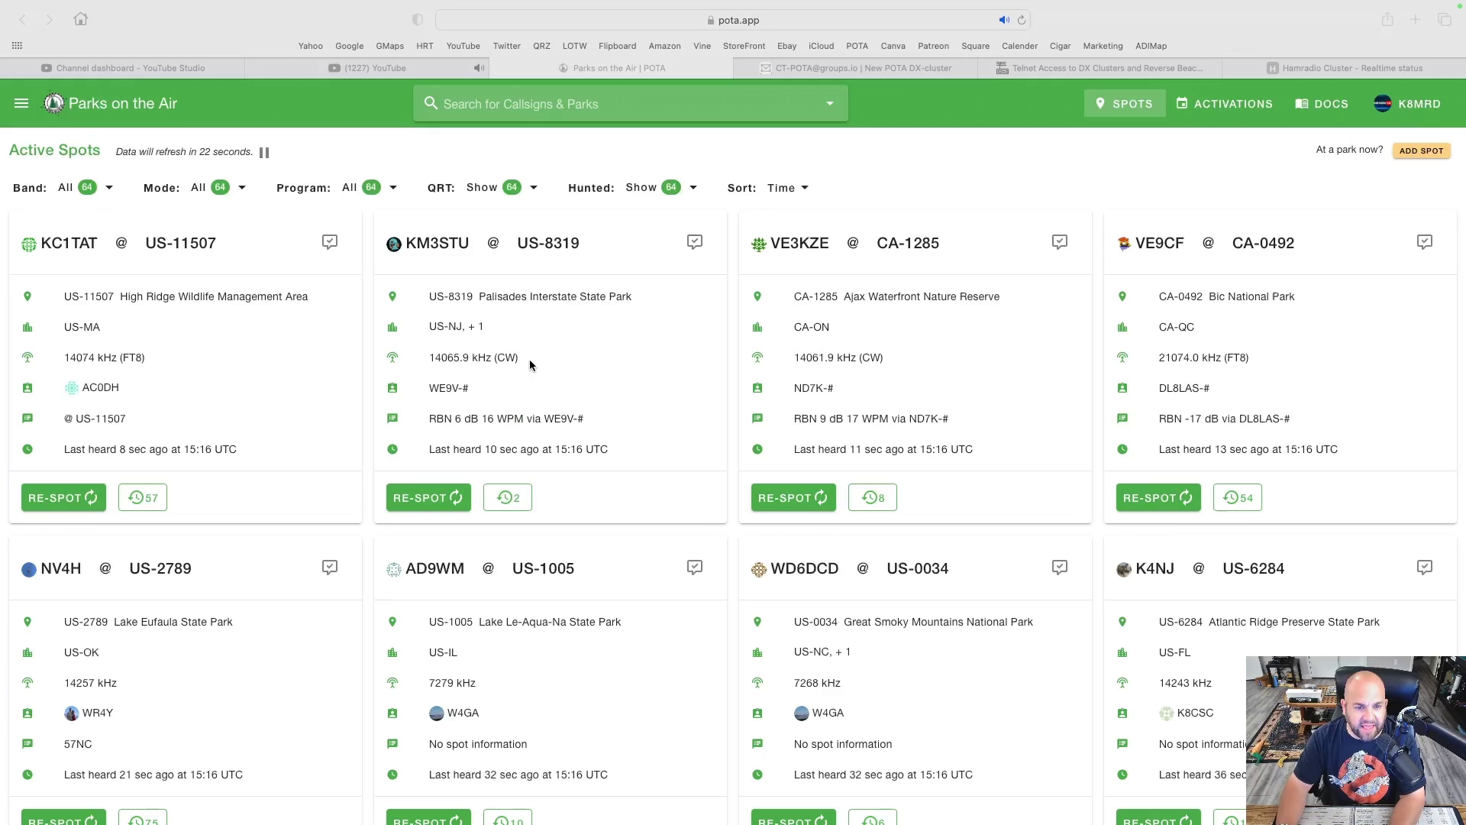
# Switch from the full-screen pota.app spots page to the RUMlogNG desktop.
pyautogui.press('super+Tab')
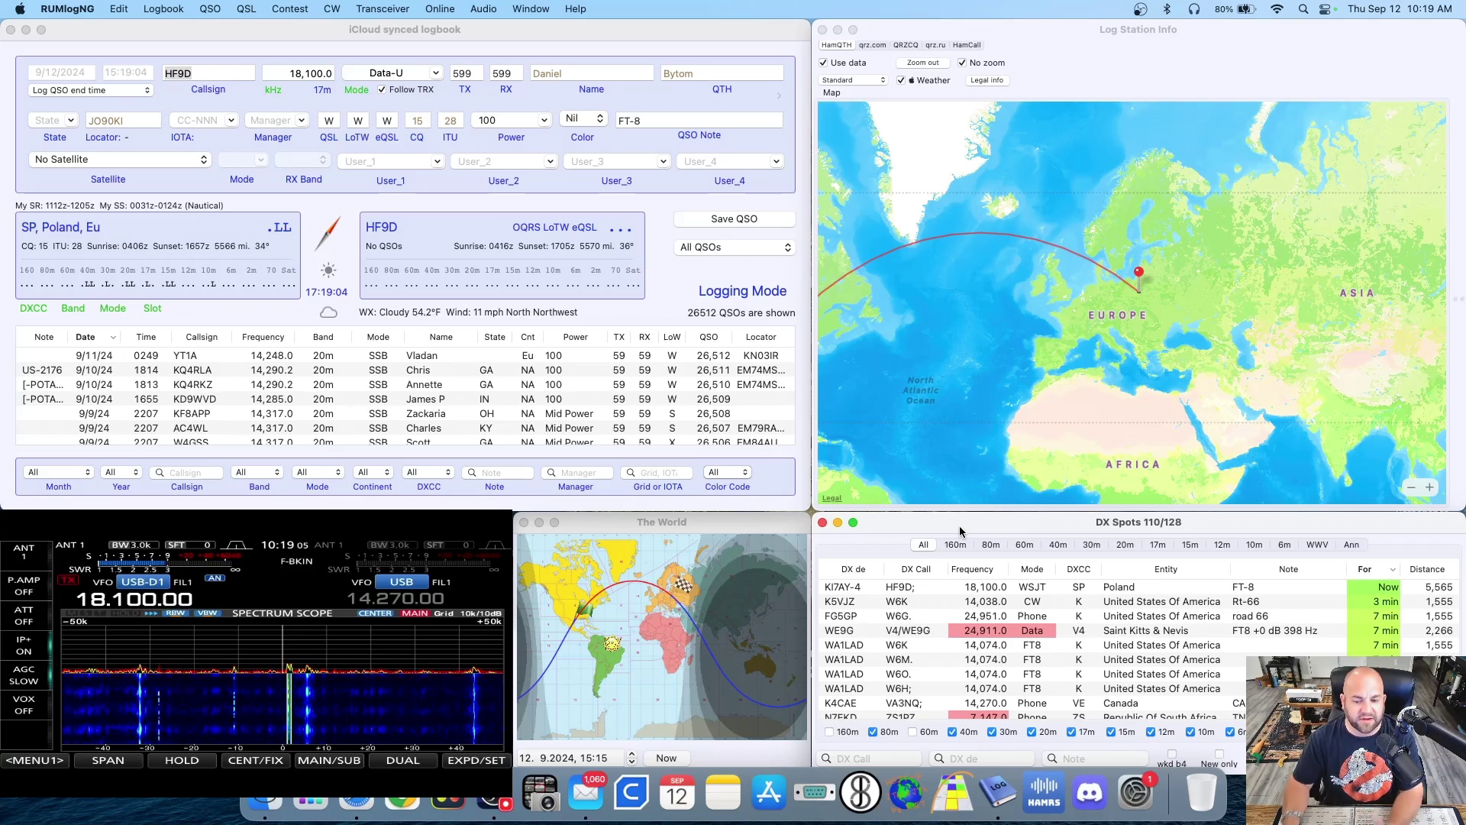
# Load the FG5GP/W6G spot into the log entry: 24,951.0 kHz with note road 66.
pyautogui.moveTo(1000, 532)
pyautogui.mouseDown()
pyautogui.moveTo(925, 322)
pyautogui.moveTo(1032, 474)
pyautogui.moveTo(1003, 536)
pyautogui.mouseUp()
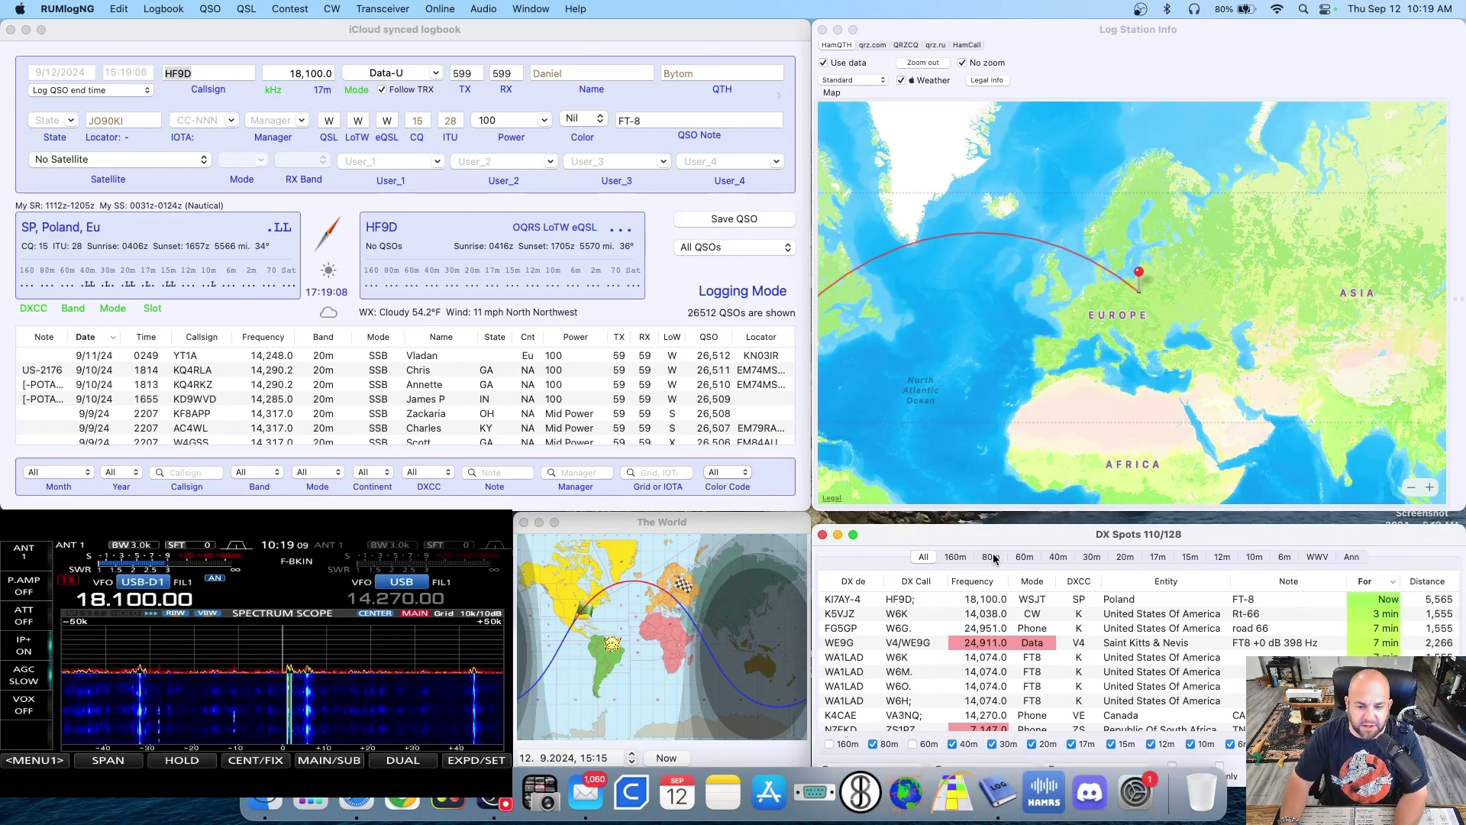
pyautogui.click(987, 615)
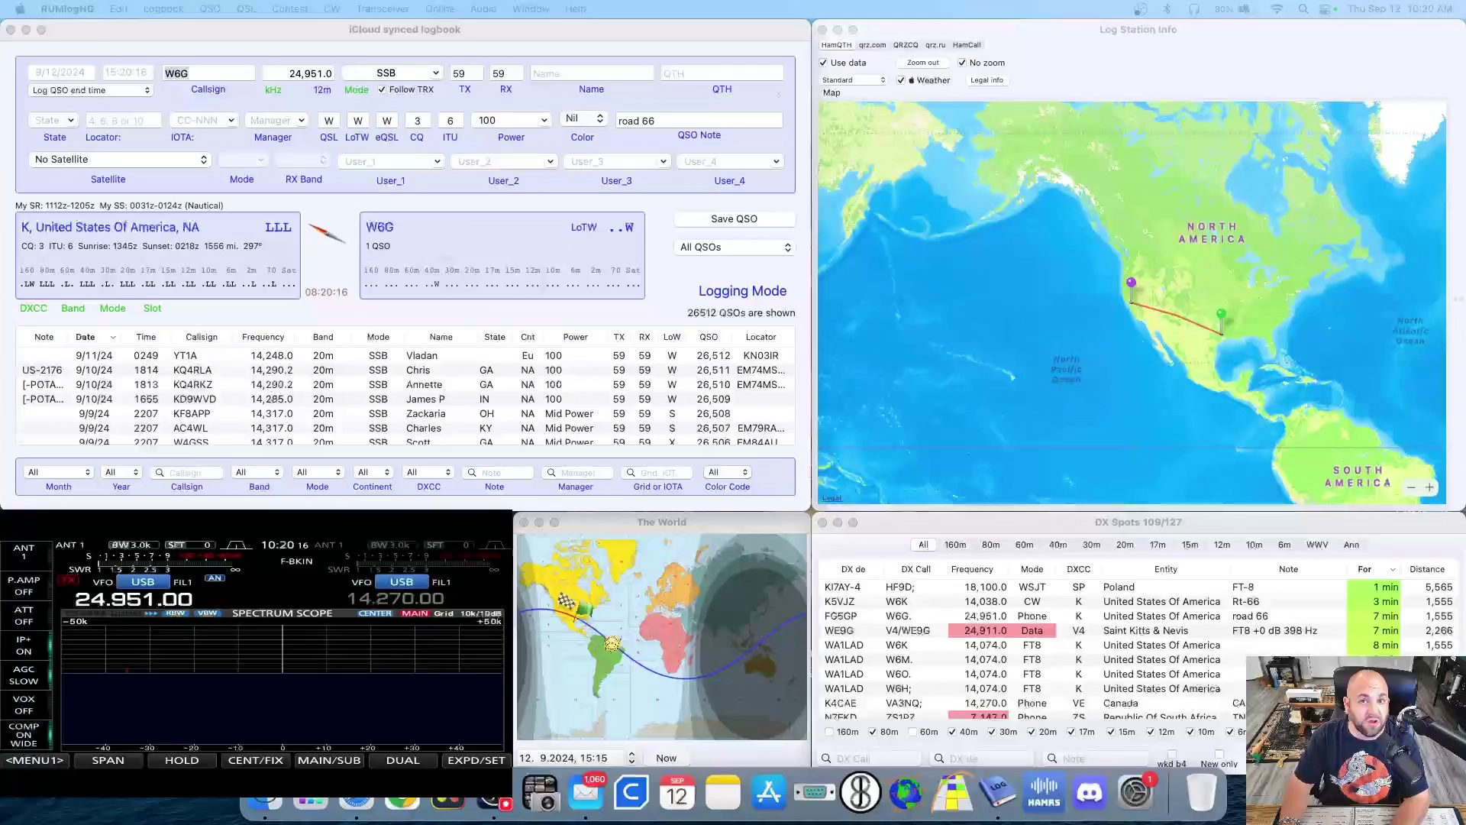
pyautogui.click(959, 521)
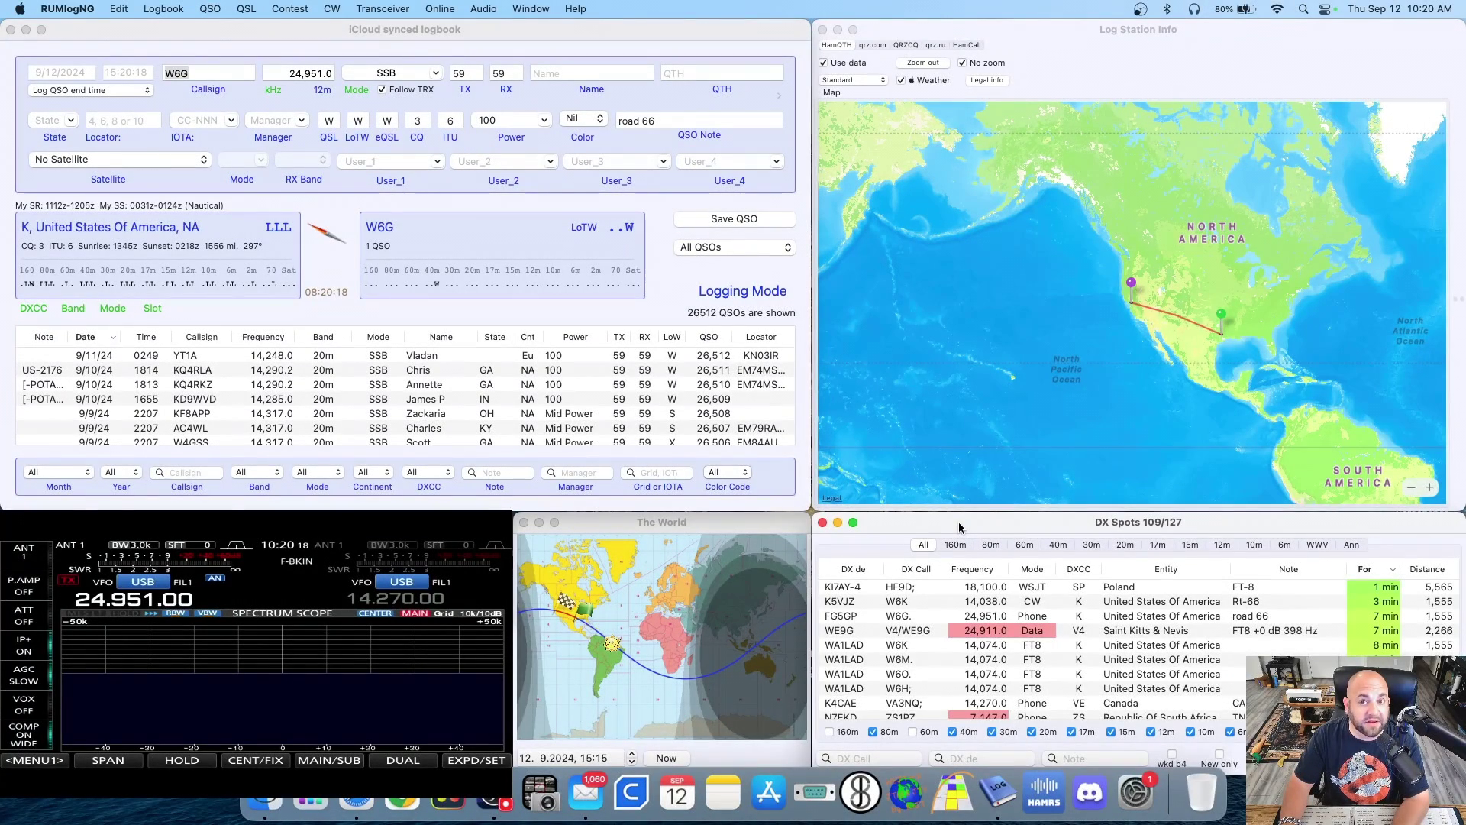
pyautogui.moveTo(959, 521)
pyautogui.mouseDown()
pyautogui.moveTo(748, 329)
pyautogui.moveTo(893, 427)
pyautogui.moveTo(941, 524)
pyautogui.mouseUp()
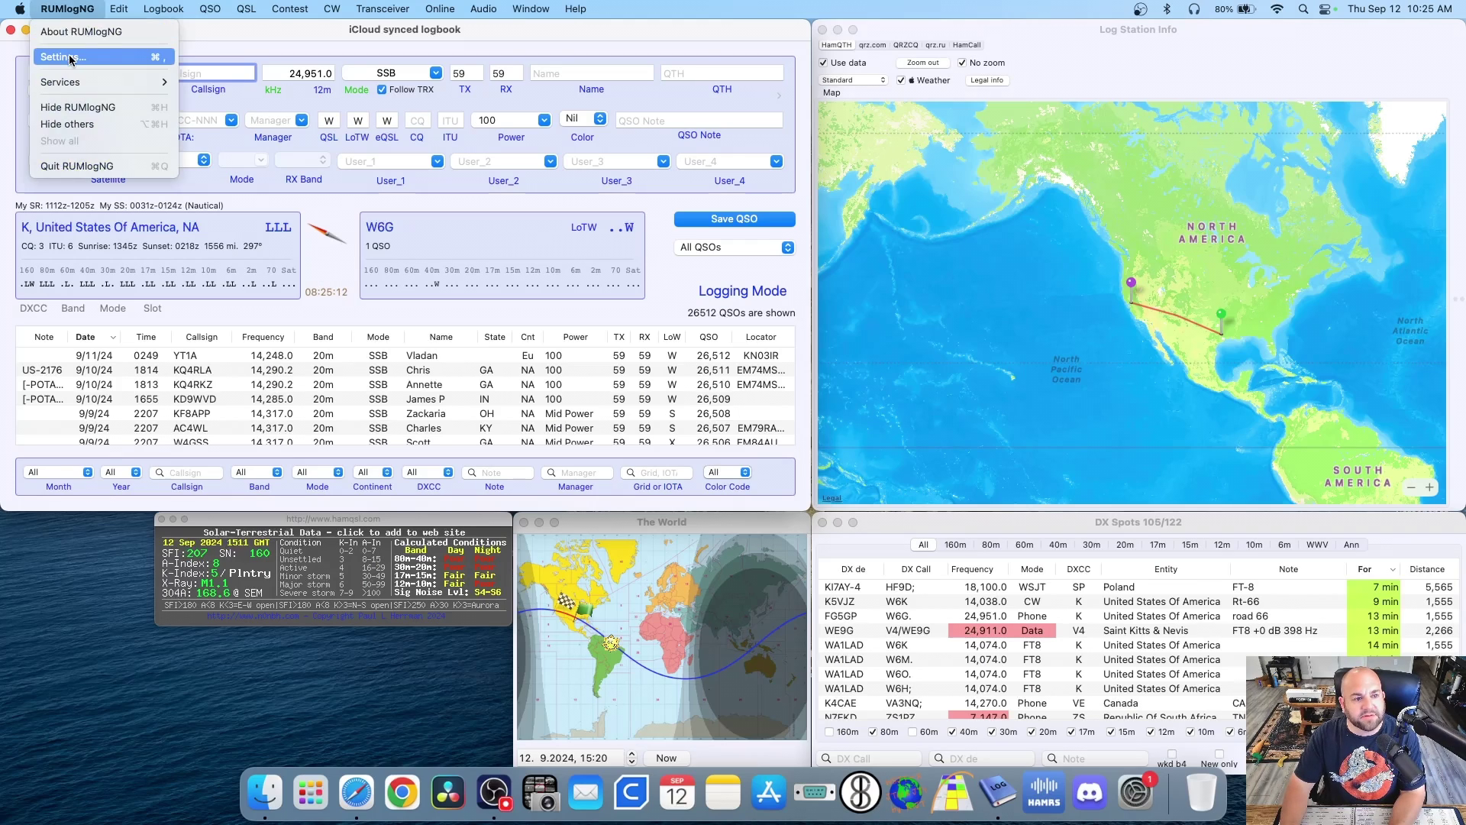
# Open RUMlogNG Settings on the DX Cluster tab, showing the Kiel and TDXS addresses.
pyautogui.click(70, 58)
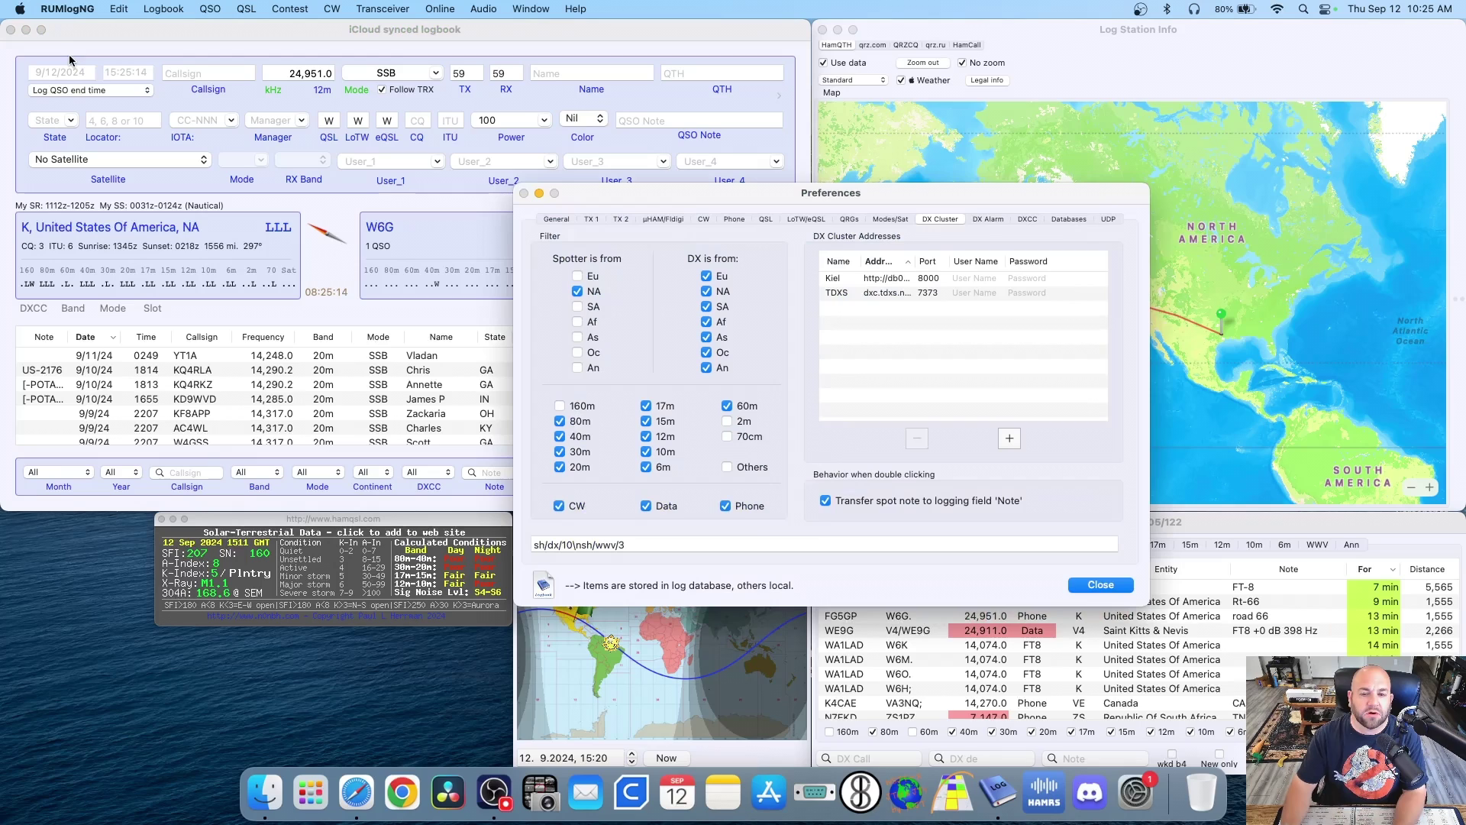
pyautogui.moveTo(689, 200); pyautogui.dragTo(555, 176)
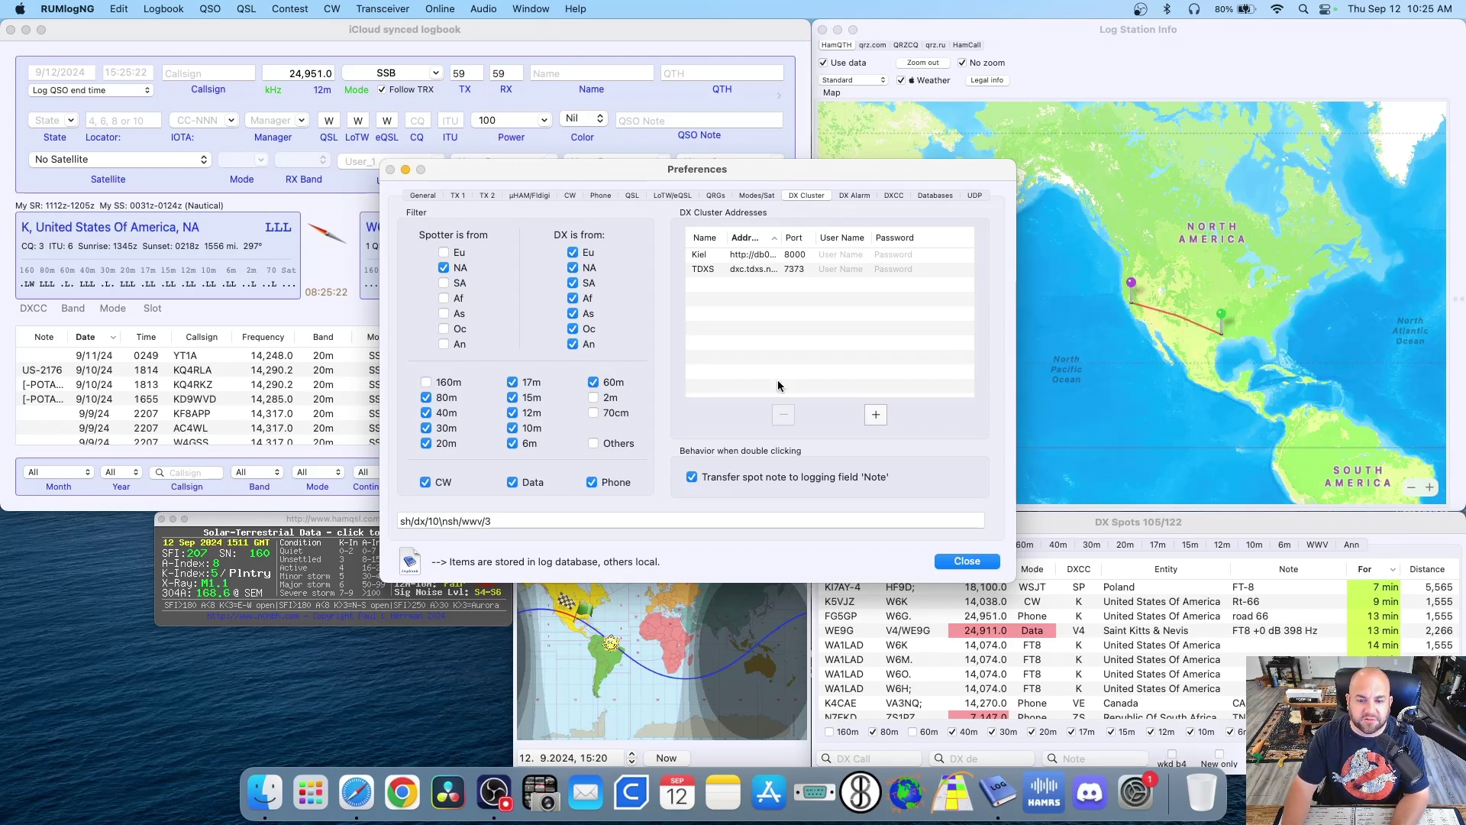
# Add a new DX cluster address entry named POTA and begin editing its address.
pyautogui.click(875, 414)
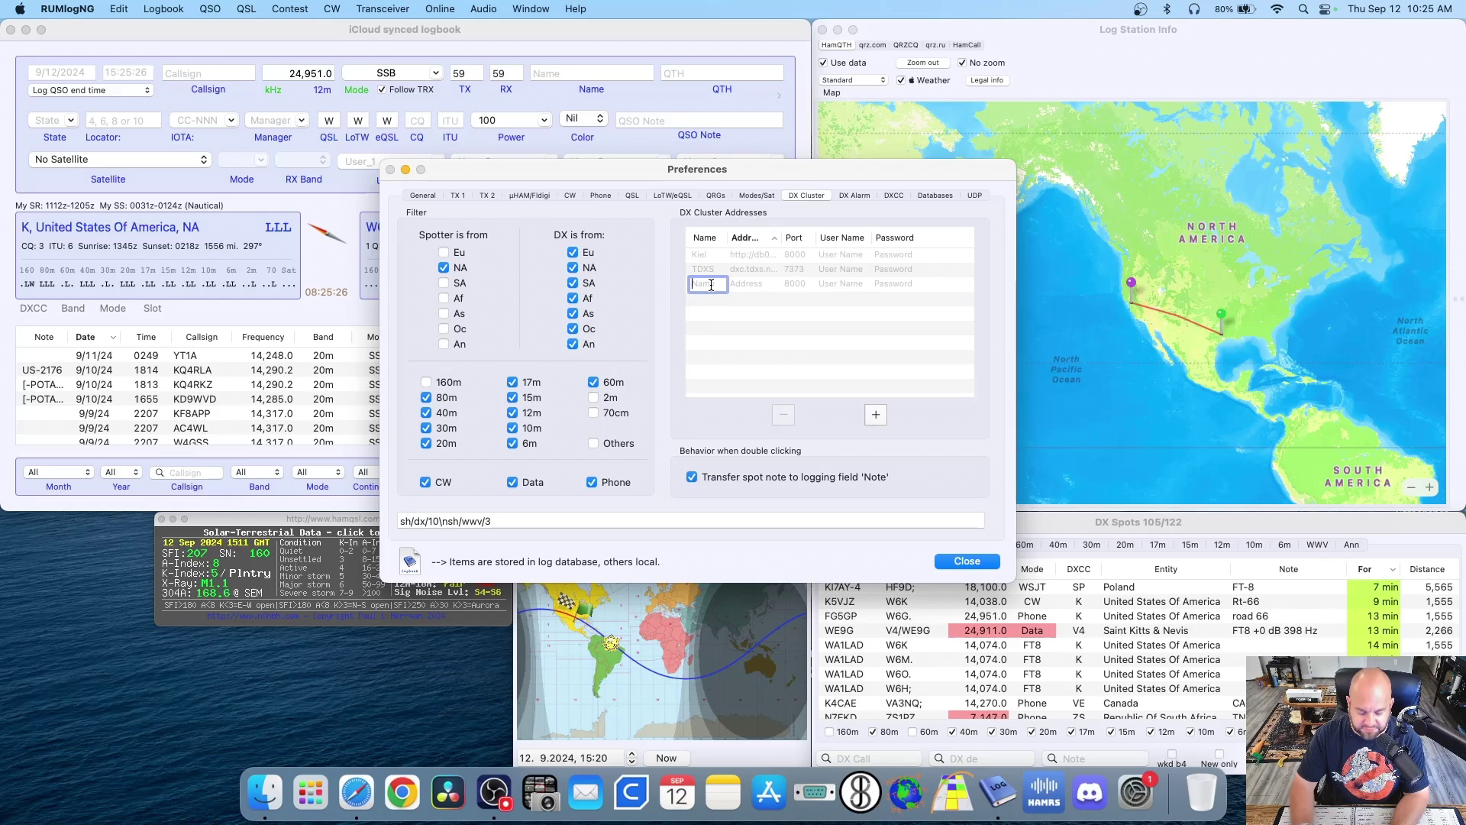
pyautogui.write('POTA')
pyautogui.click(739, 286)
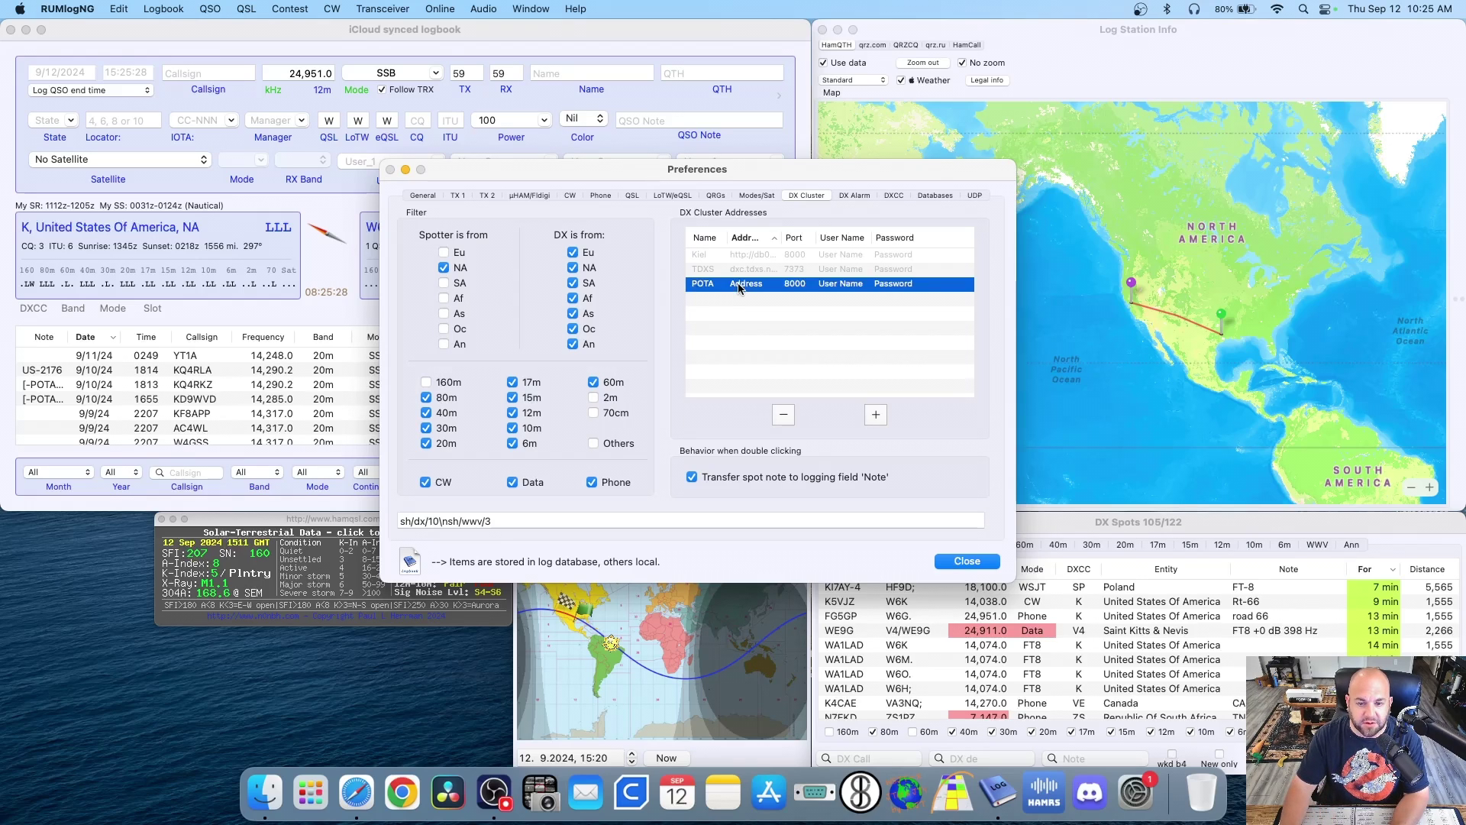
pyautogui.click(739, 285)
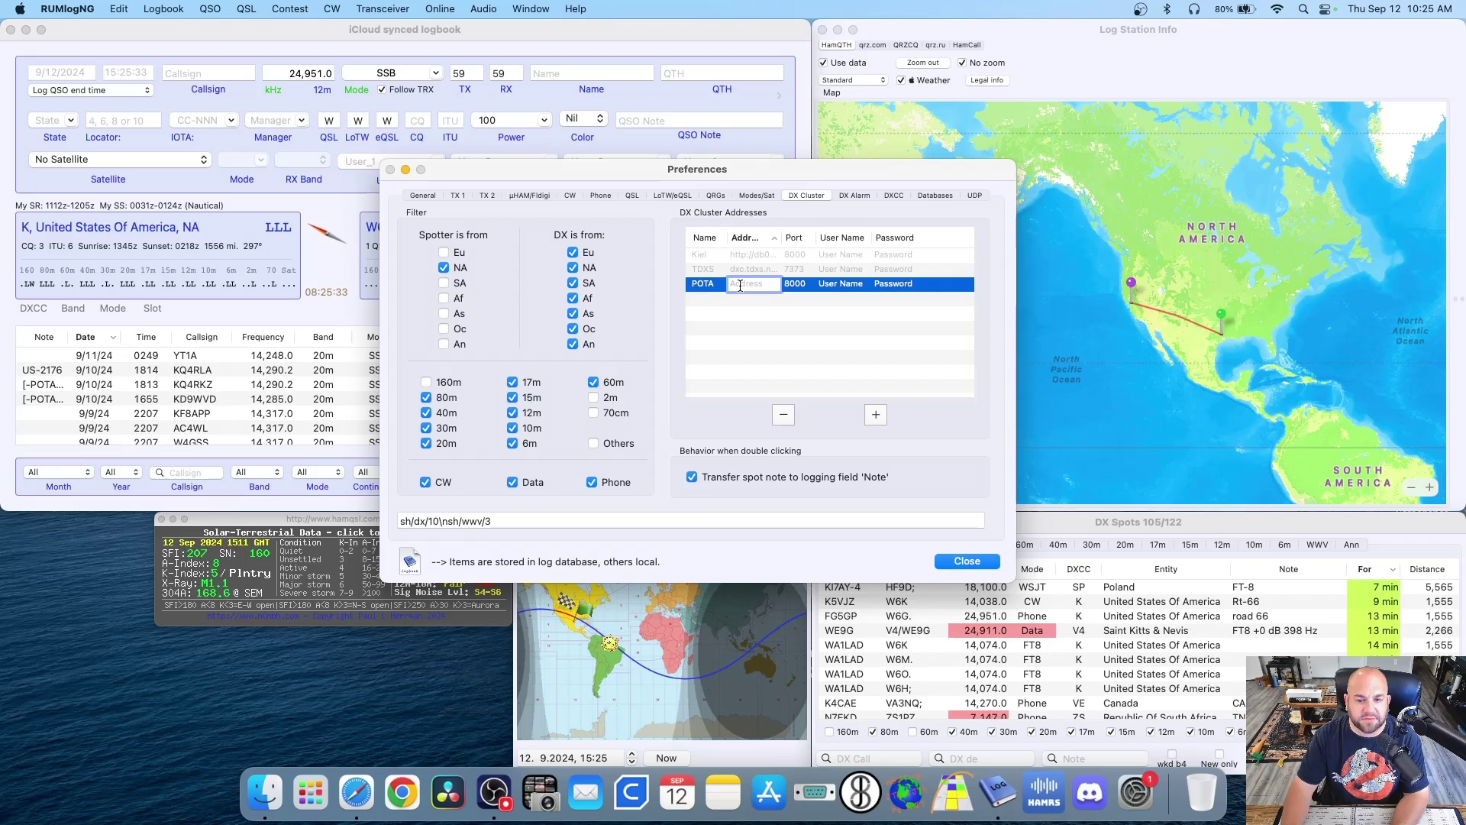
# Copy the pota-cluster.iz2lsc.eu address from the Groups.io thread.
pyautogui.press('super+Tab')
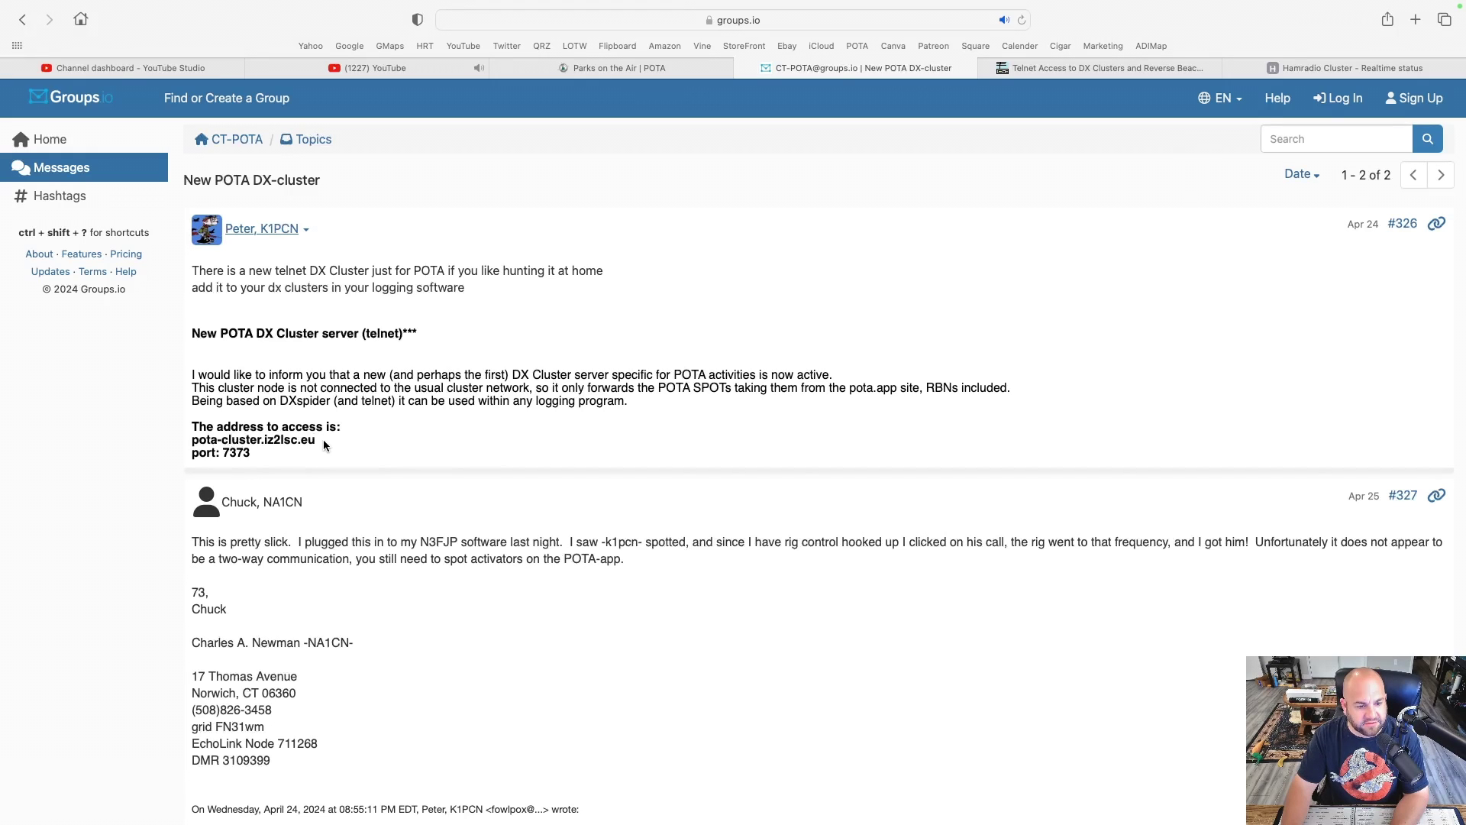
pyautogui.moveTo(323, 438); pyautogui.dragTo(189, 439)
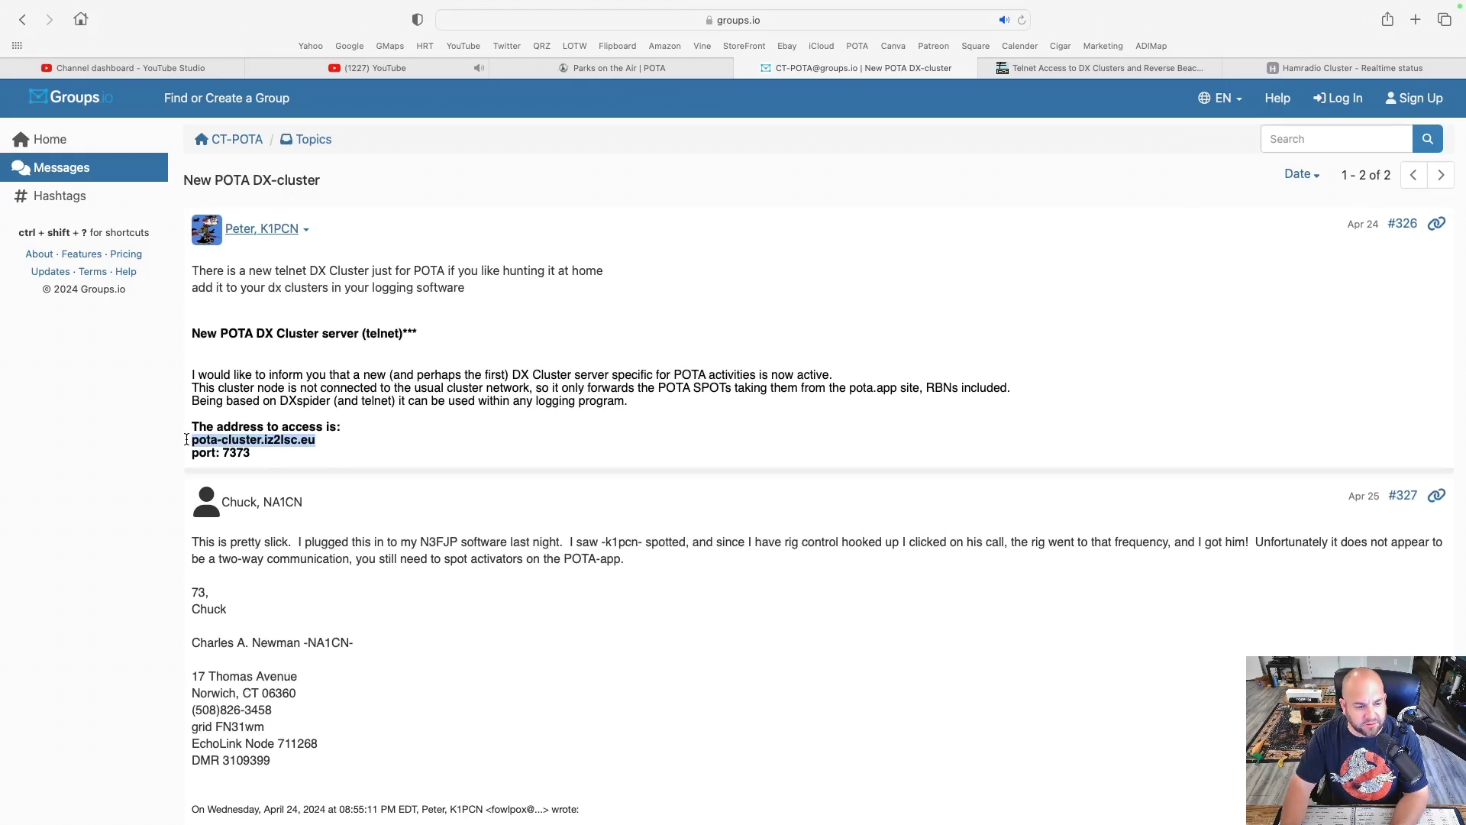
pyautogui.rightClick(242, 440)
pyautogui.click(305, 506)
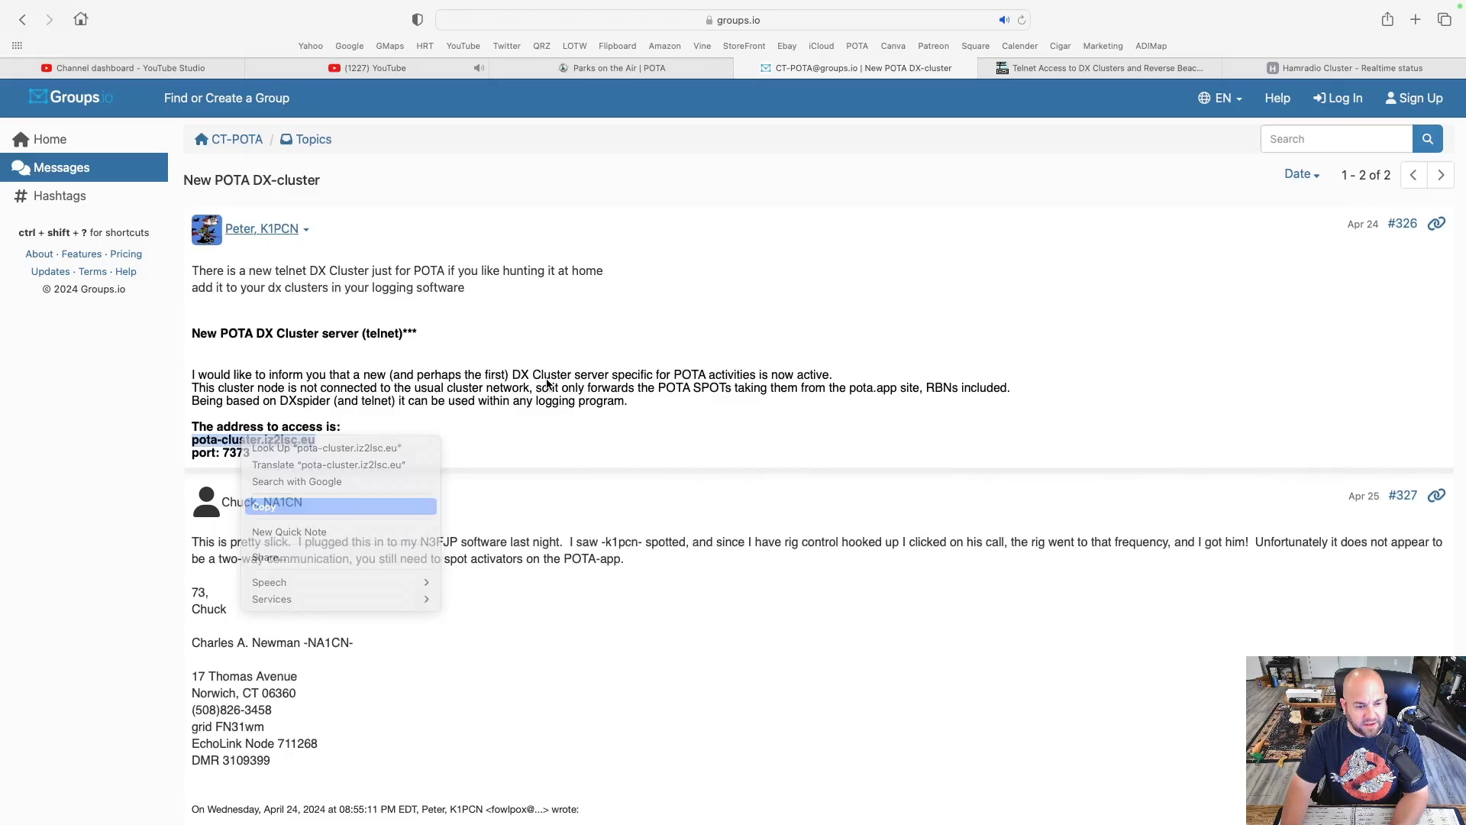
pyautogui.hotkey('ctrl', 'Left')
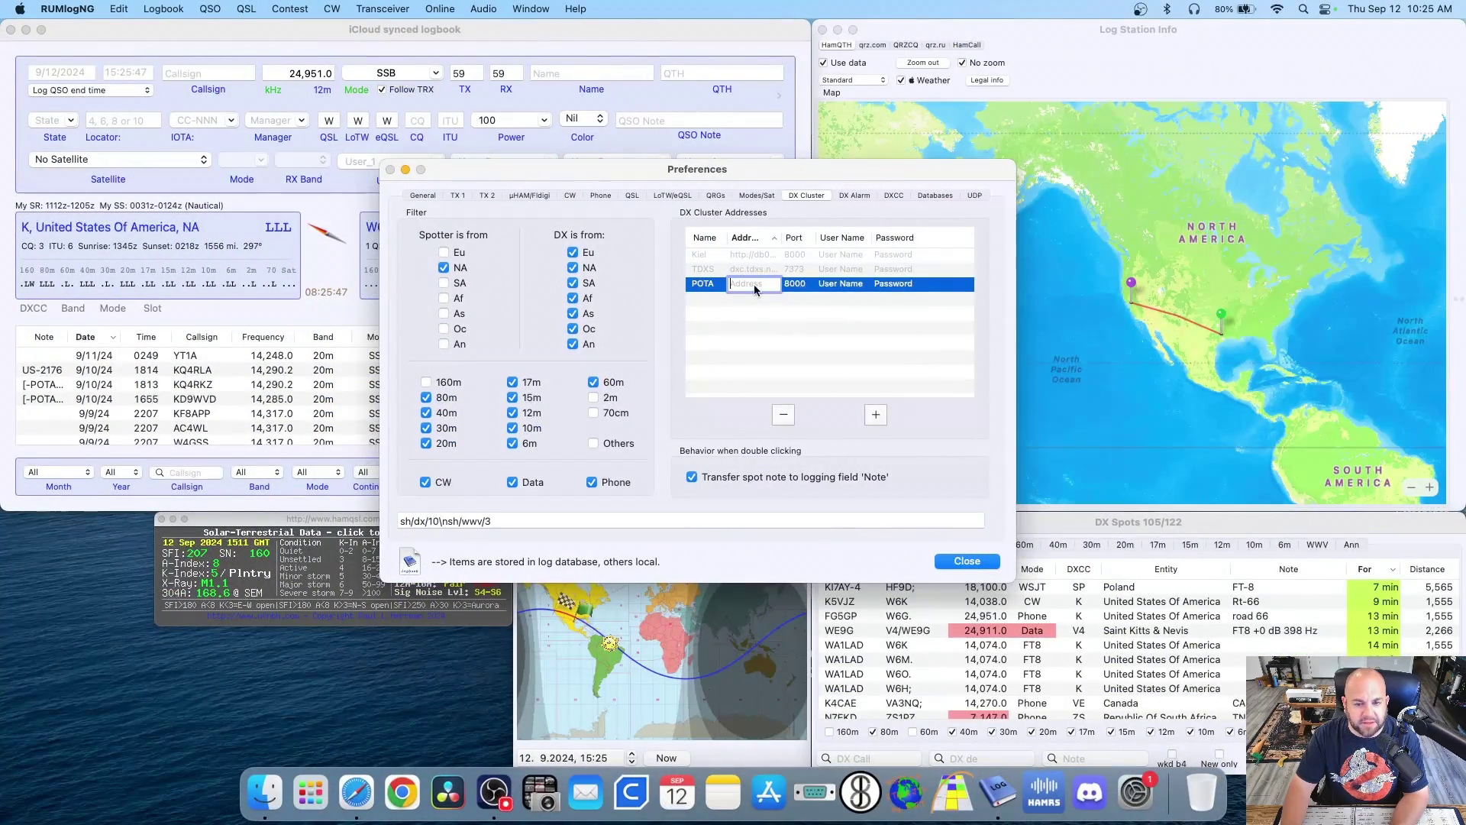
# Paste pota-cluster.iz2lsc.eu as the POTA entry's address and set its port to 7373.
pyautogui.rightClick(753, 284)
pyautogui.click(778, 328)
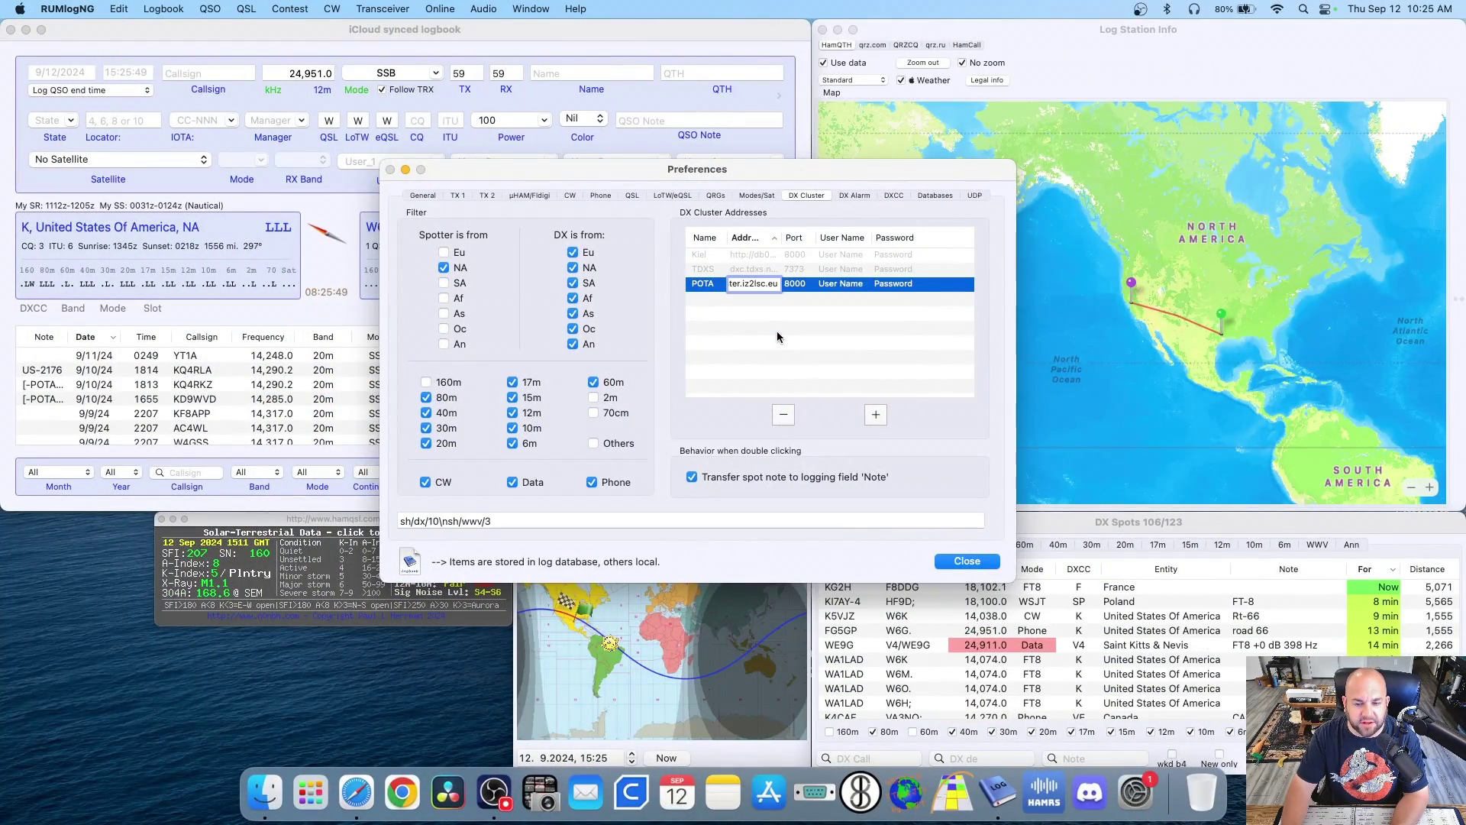
pyautogui.hotkey('ctrl', 'Right')
pyautogui.click(332, 458)
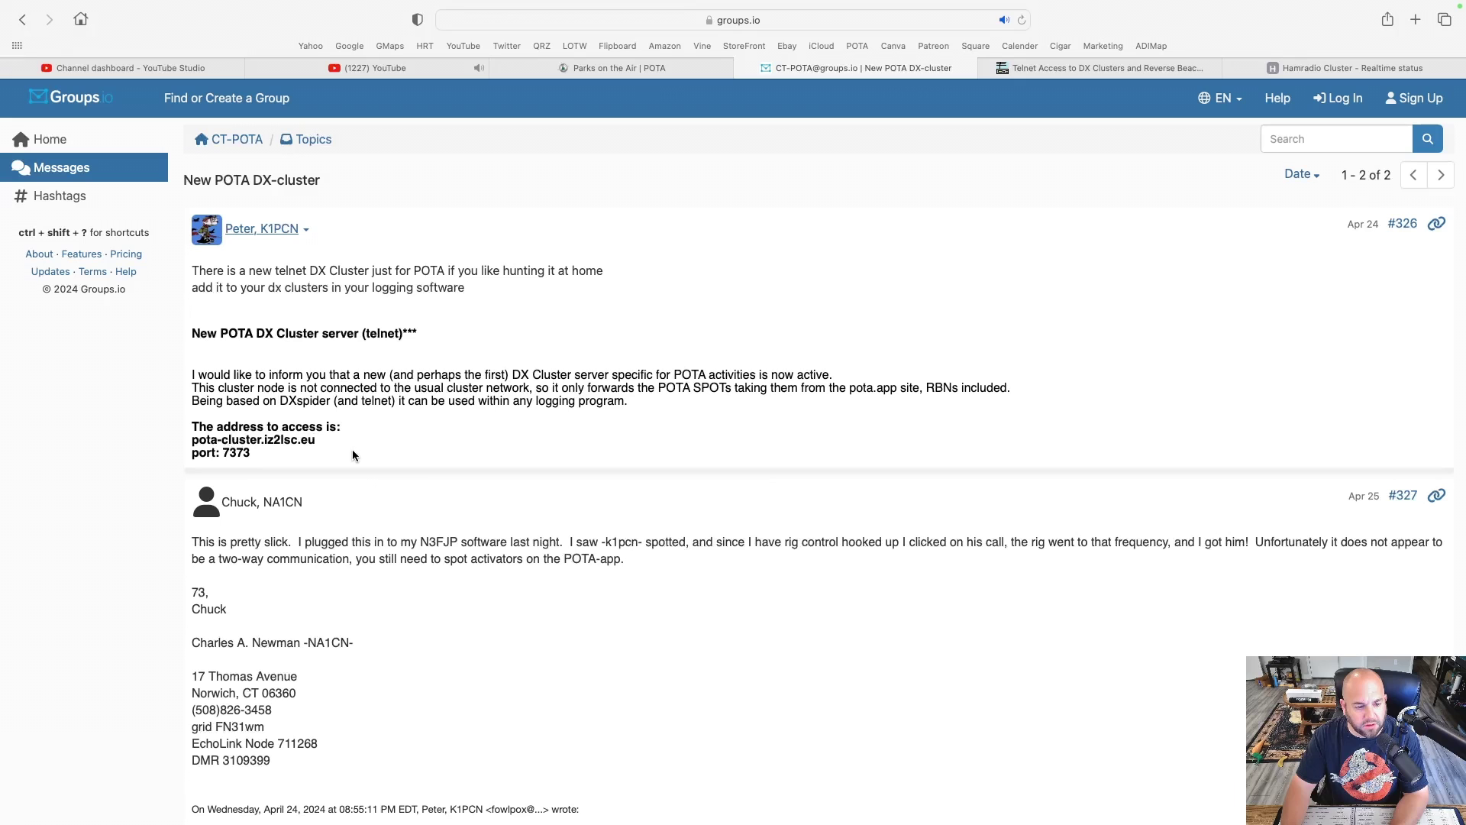
pyautogui.hotkey('ctrl', 'Left')
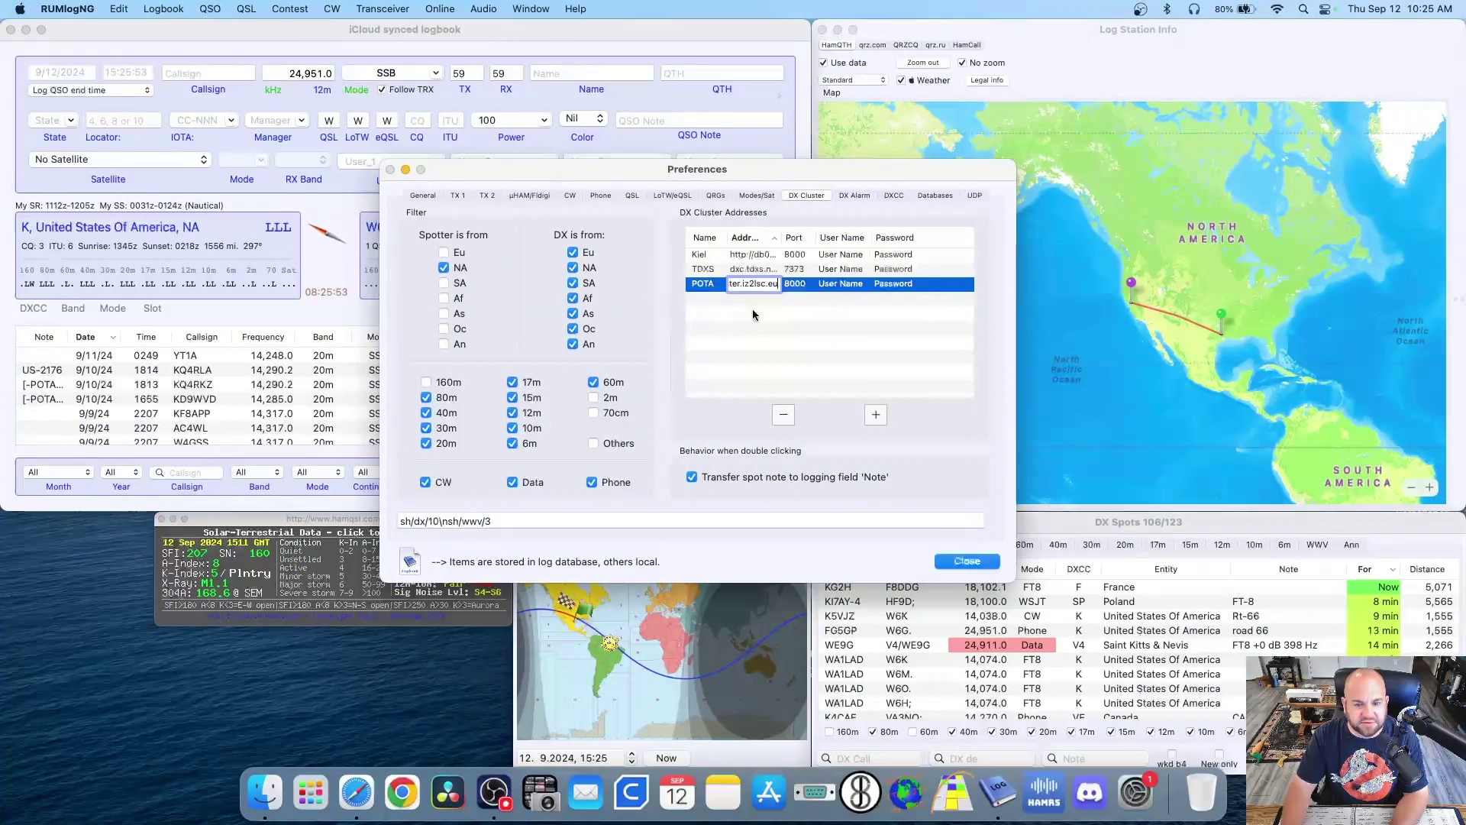
pyautogui.click(796, 284)
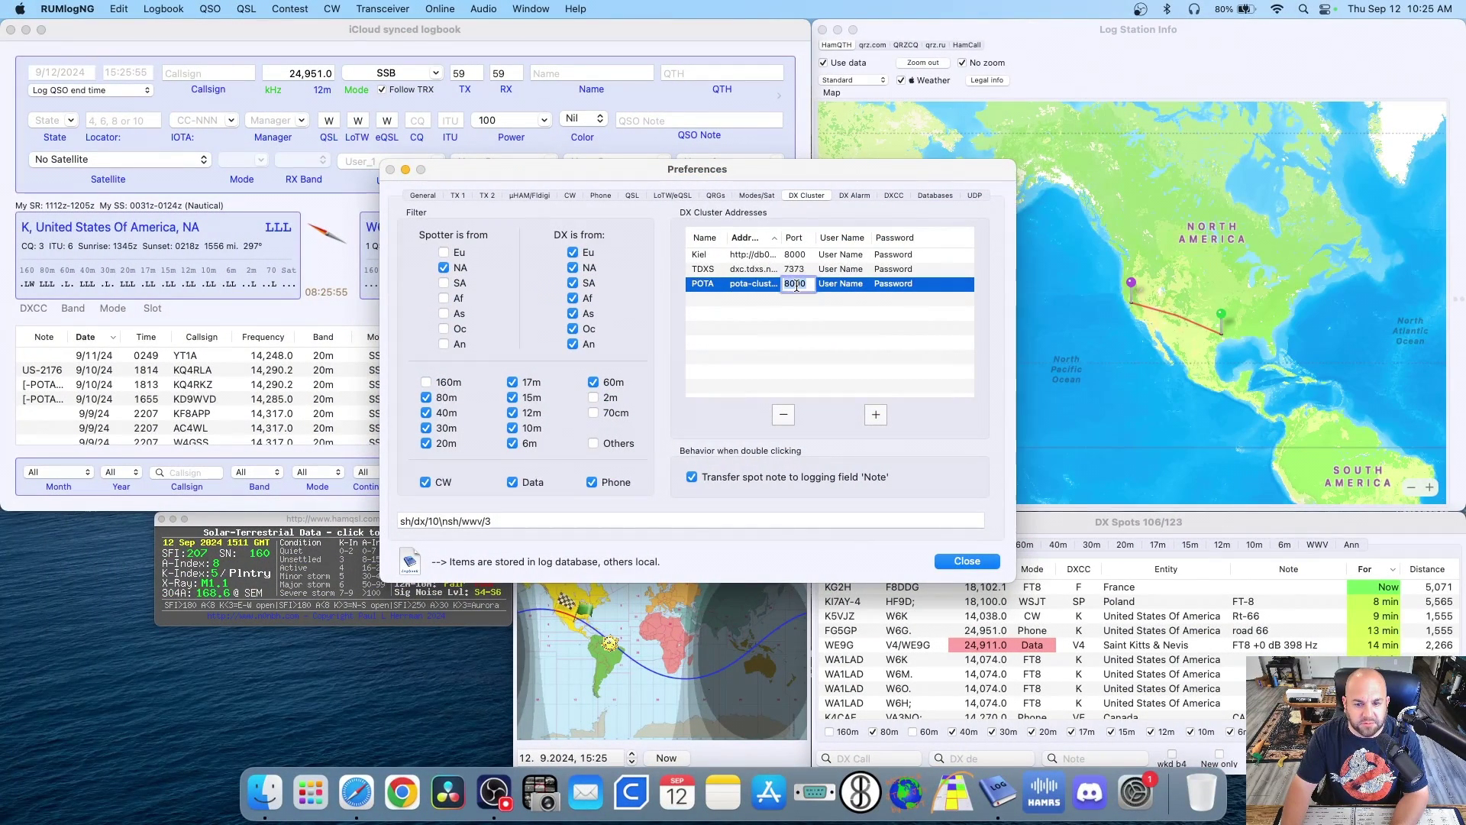
pyautogui.write('7373')
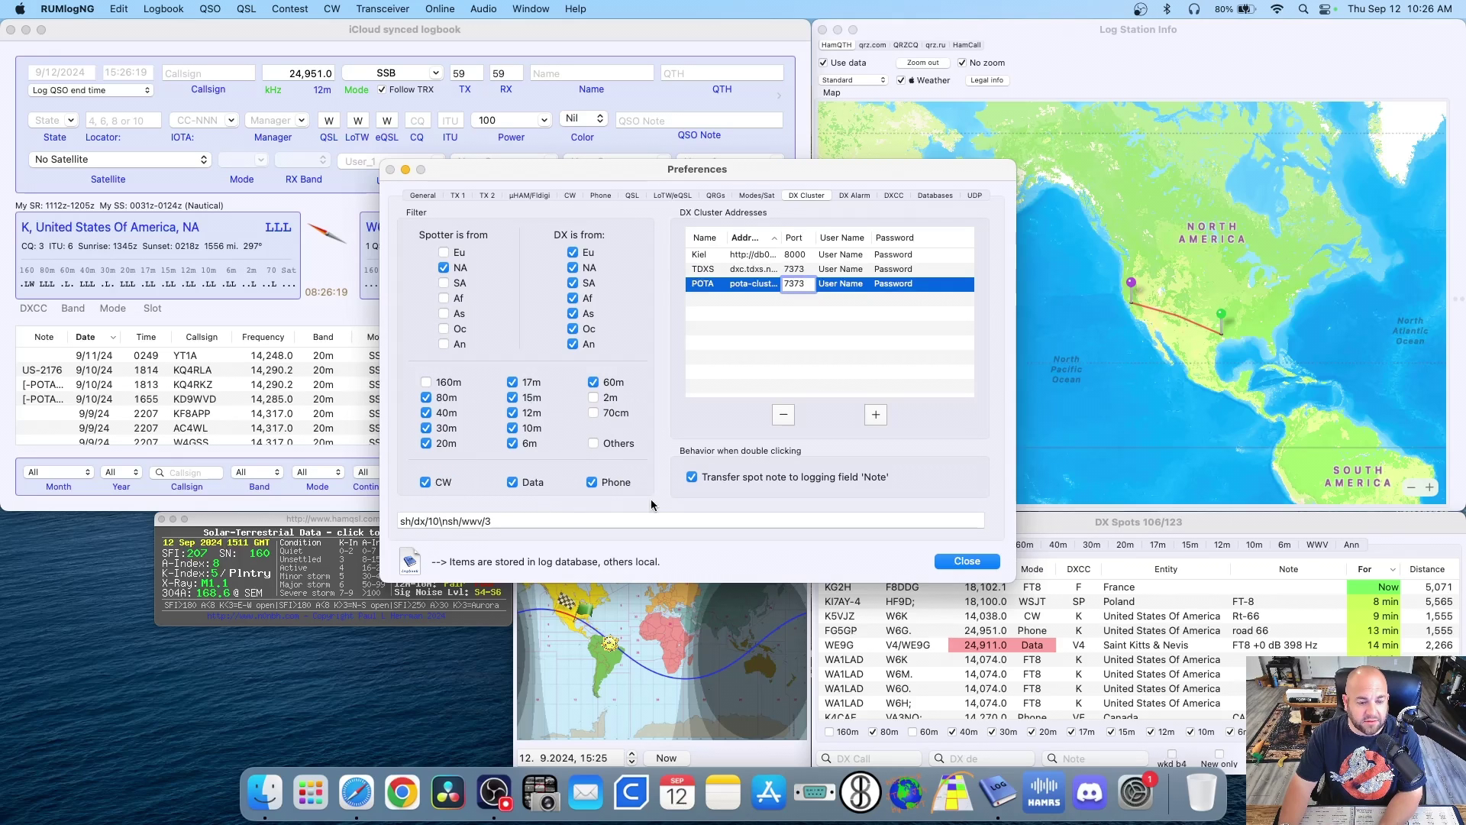
# Close the preferences and bring up the DX cluster terminal window.
pyautogui.click(968, 562)
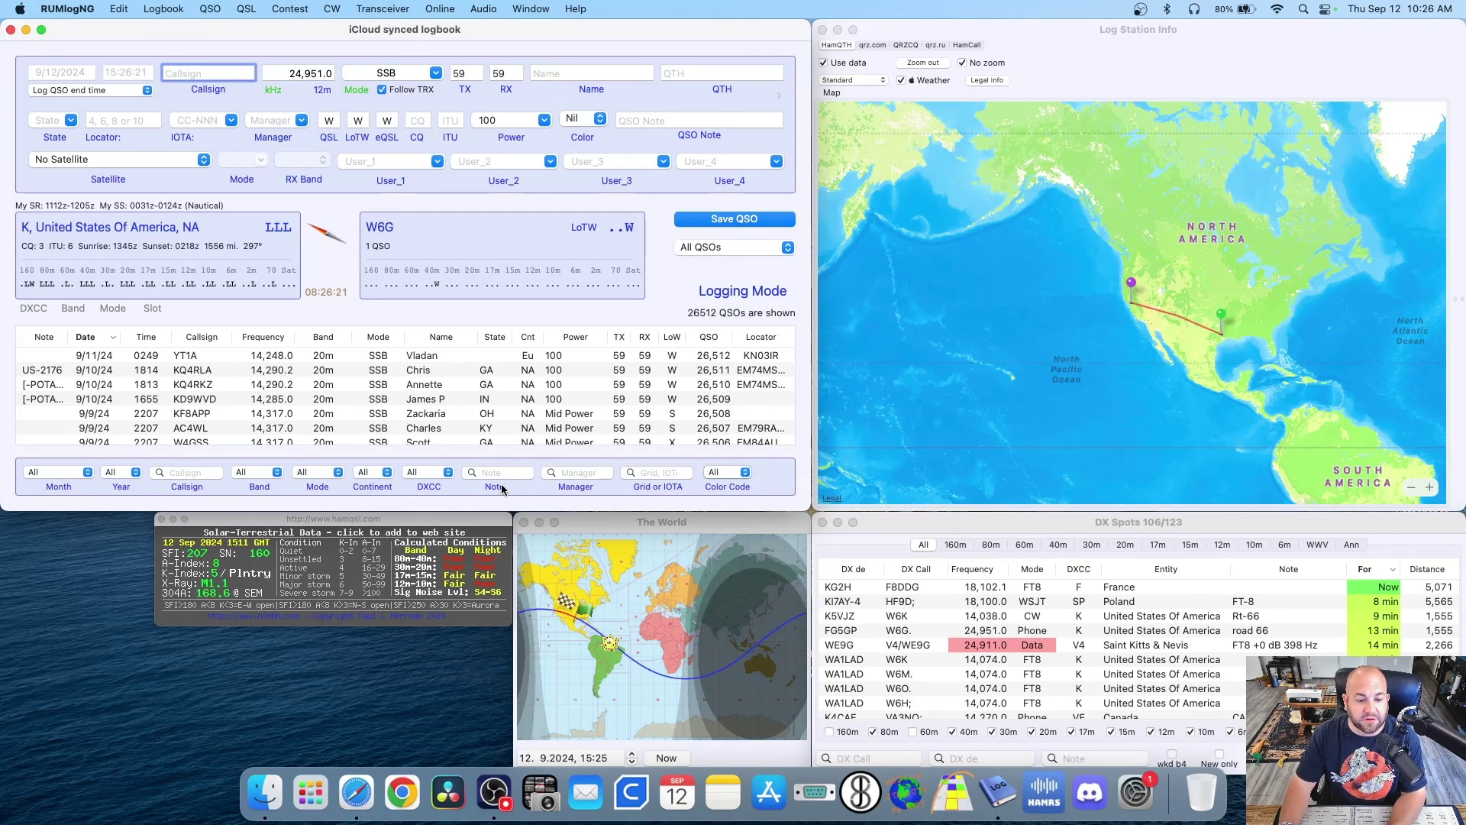
pyautogui.rightClick(998, 792)
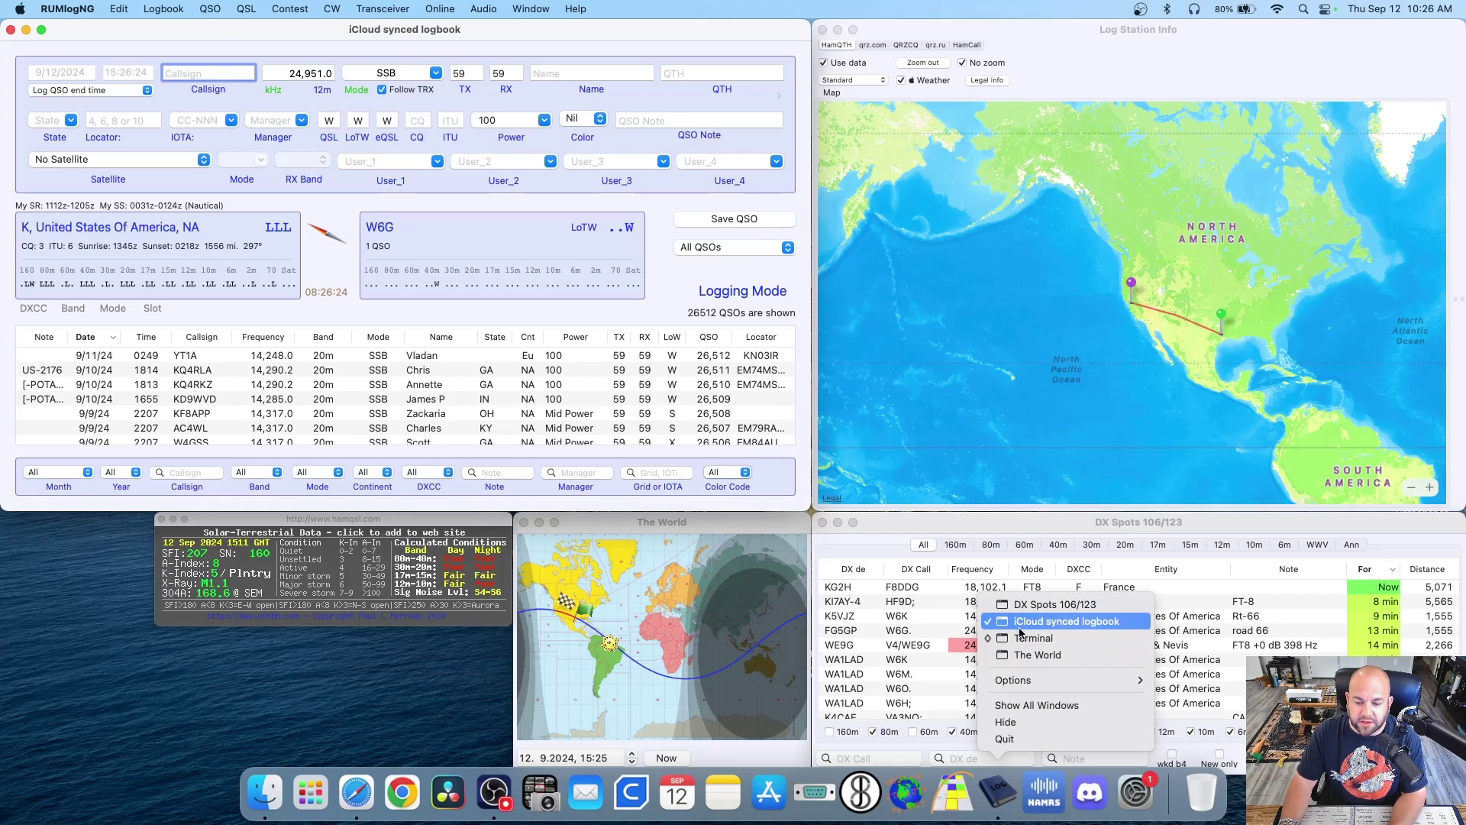
pyautogui.click(1020, 638)
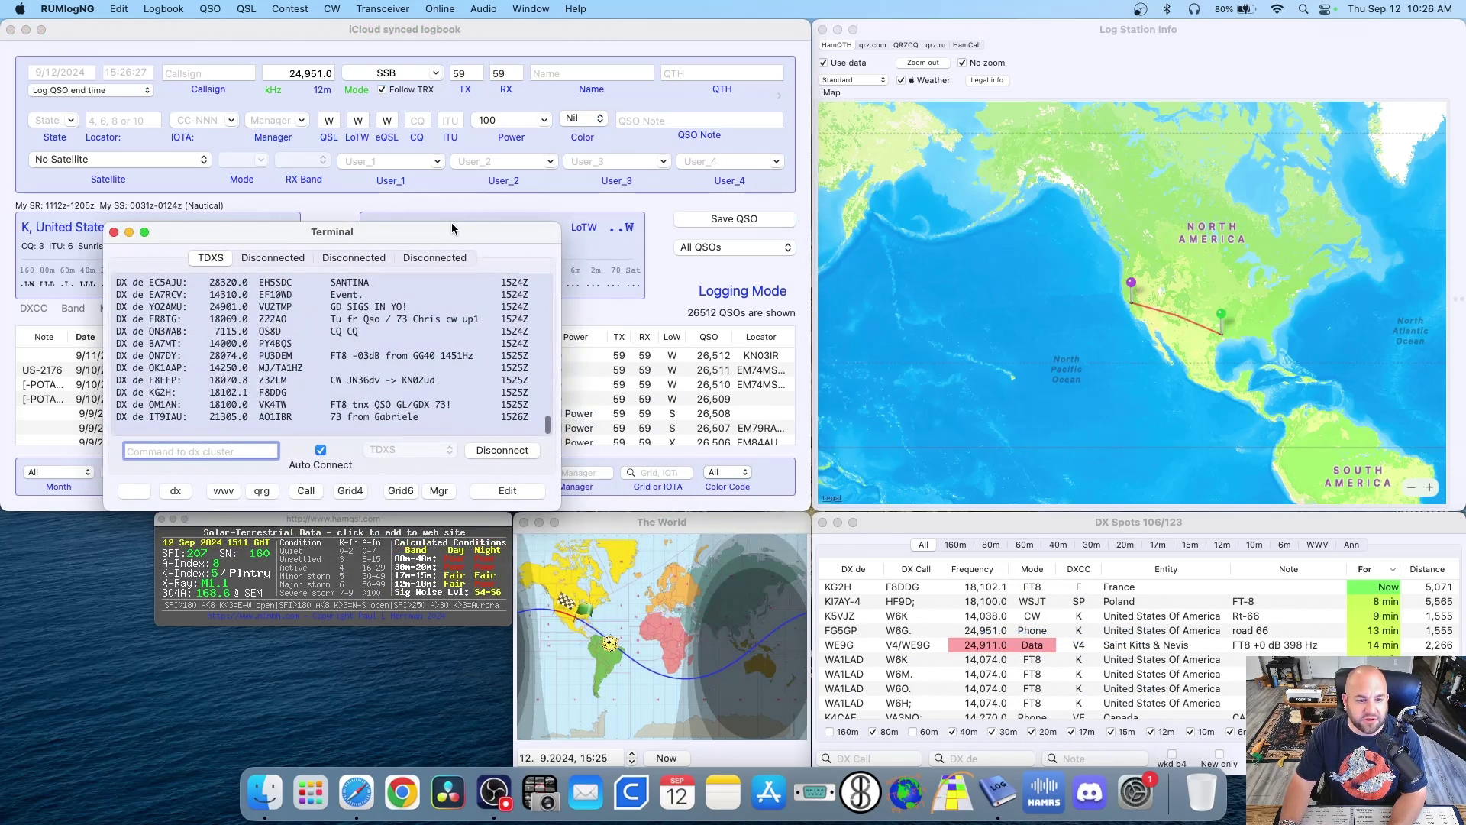
pyautogui.moveTo(451, 224); pyautogui.dragTo(529, 222)
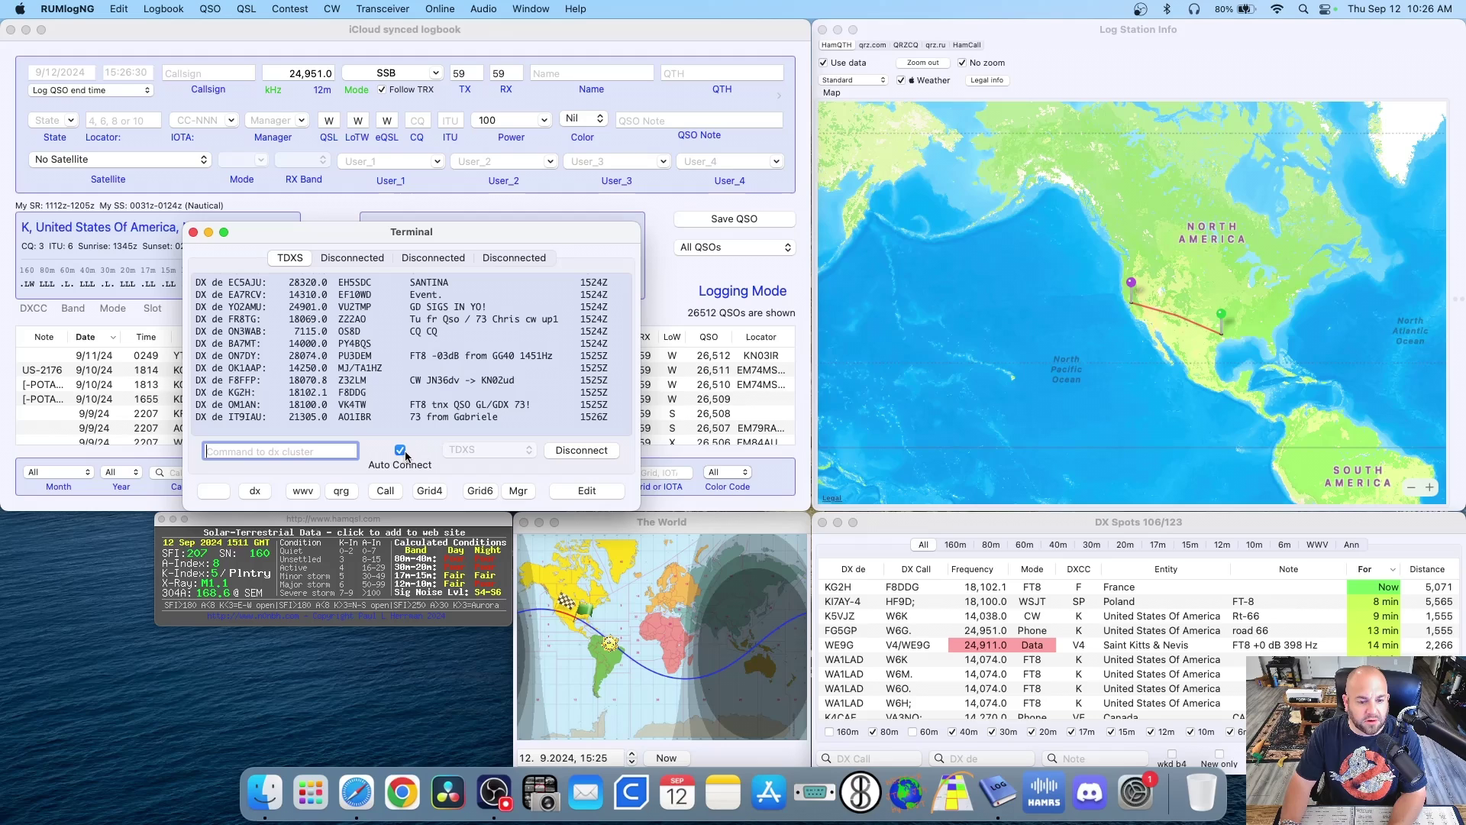
# Disconnect the terminal from TDXS and connect it to the POTA cluster.
pyautogui.click(576, 452)
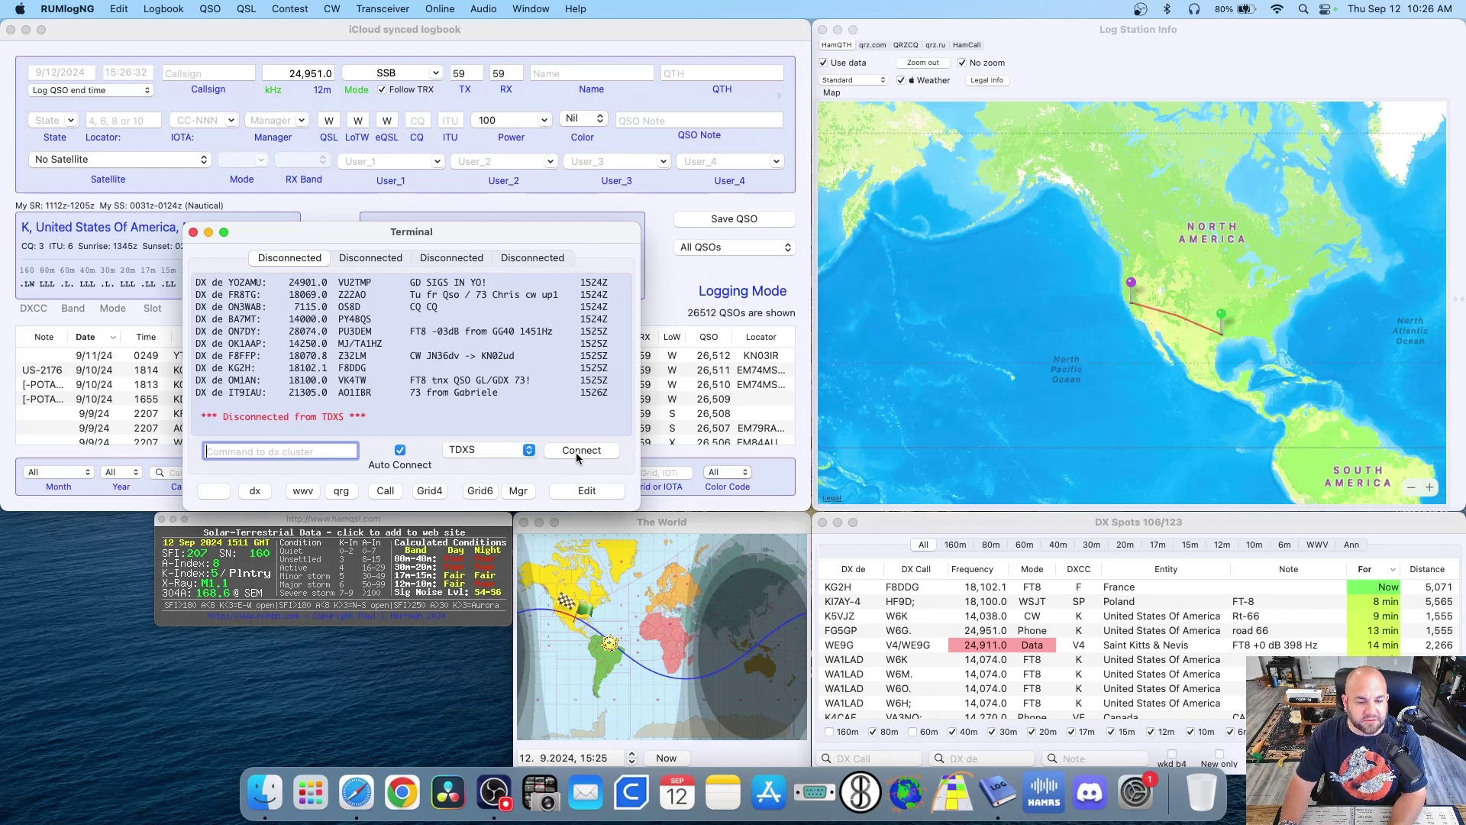
pyautogui.click(524, 450)
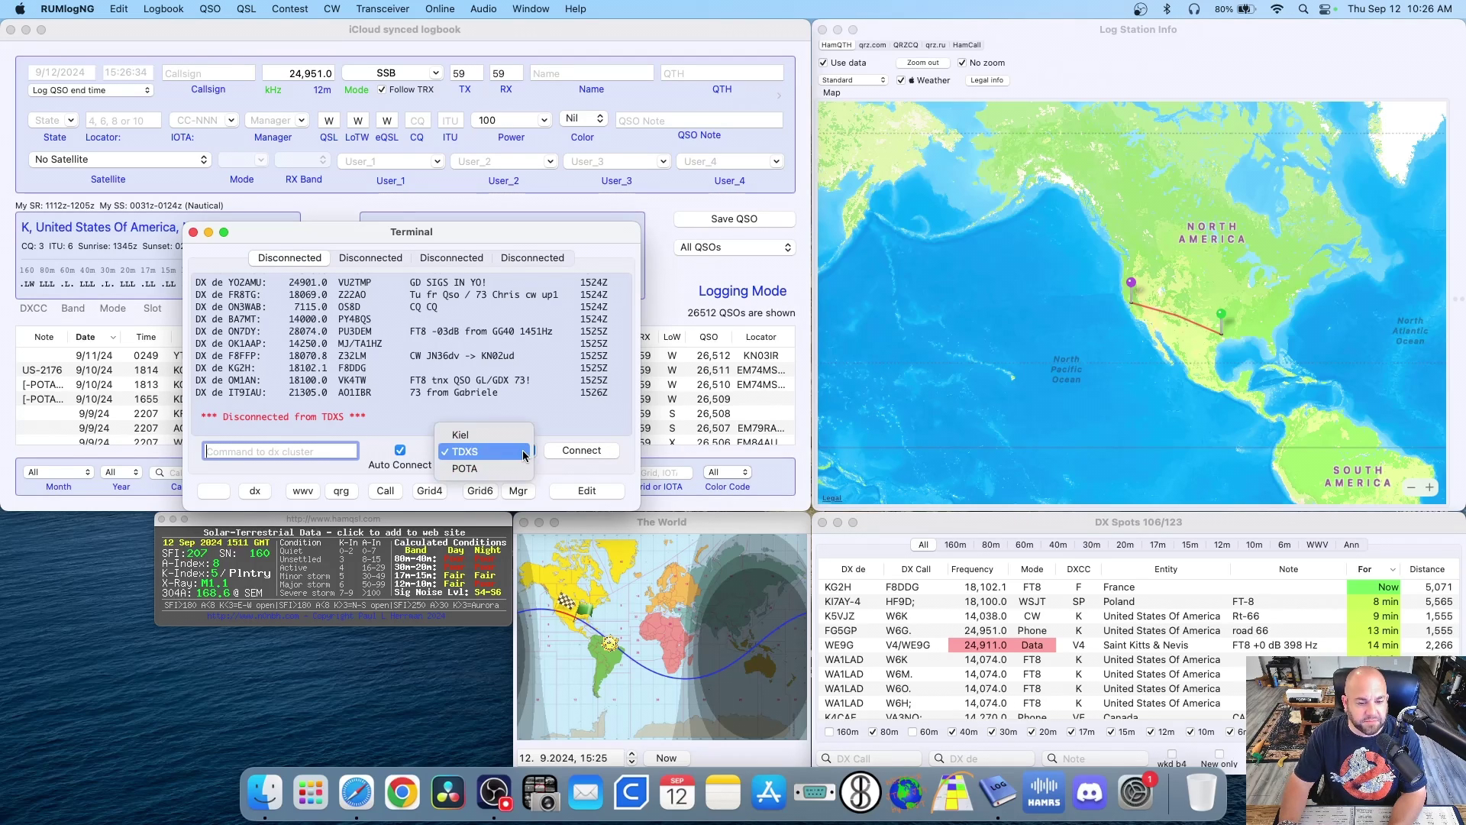
pyautogui.click(463, 469)
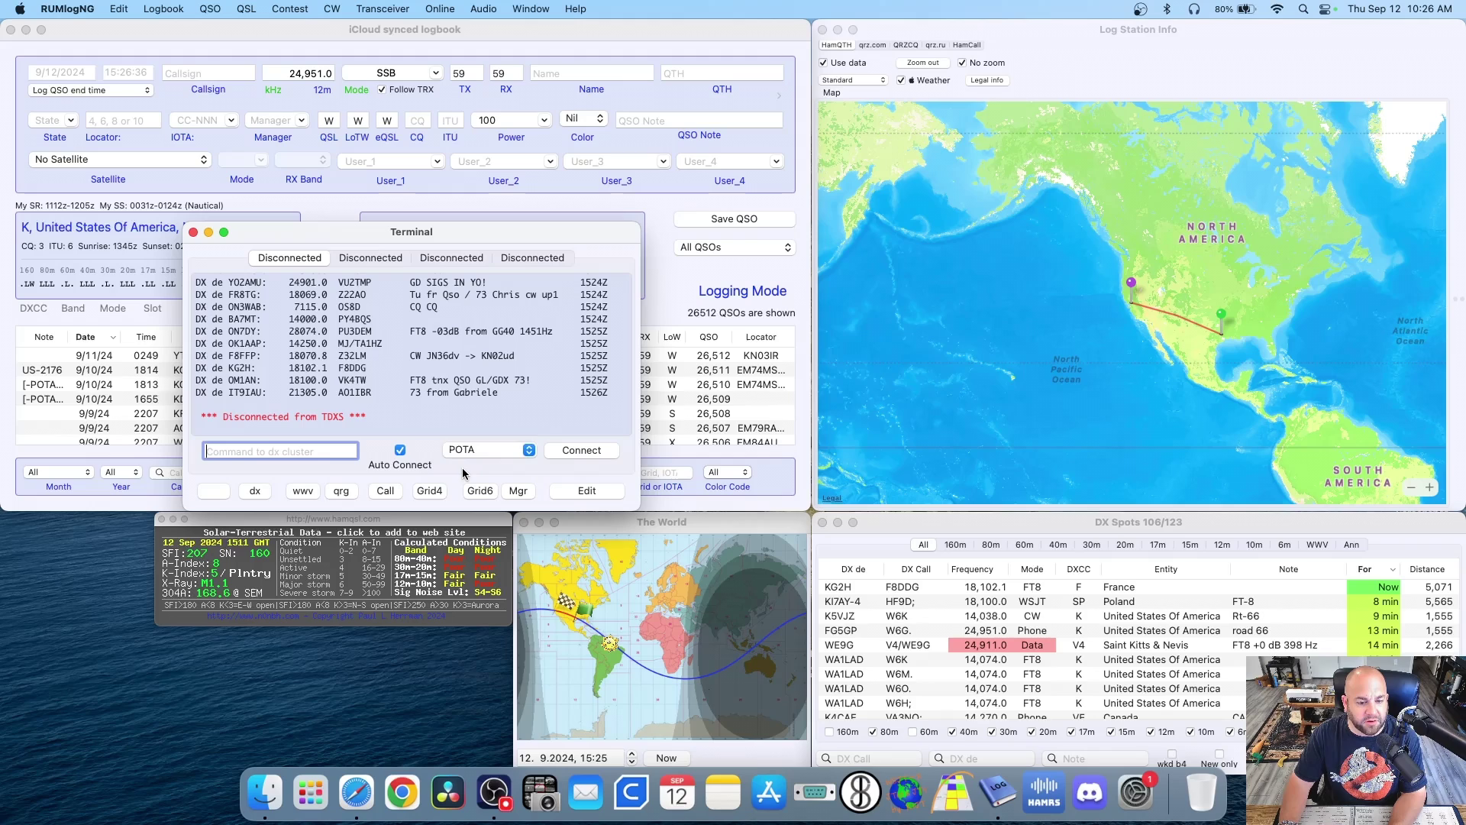
pyautogui.click(525, 454)
pyautogui.click(561, 452)
pyautogui.click(580, 452)
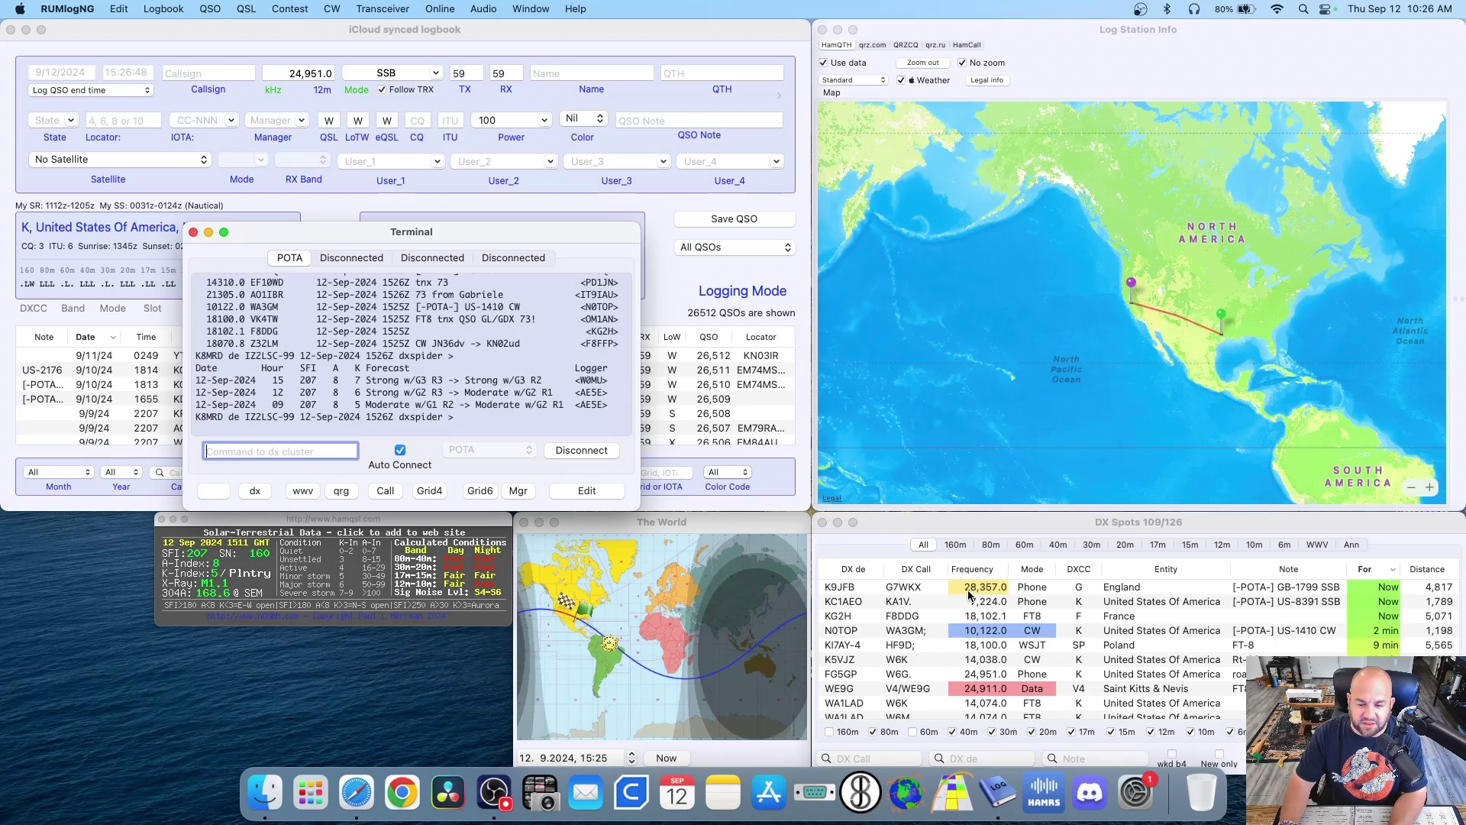
pyautogui.press('super+Tab')
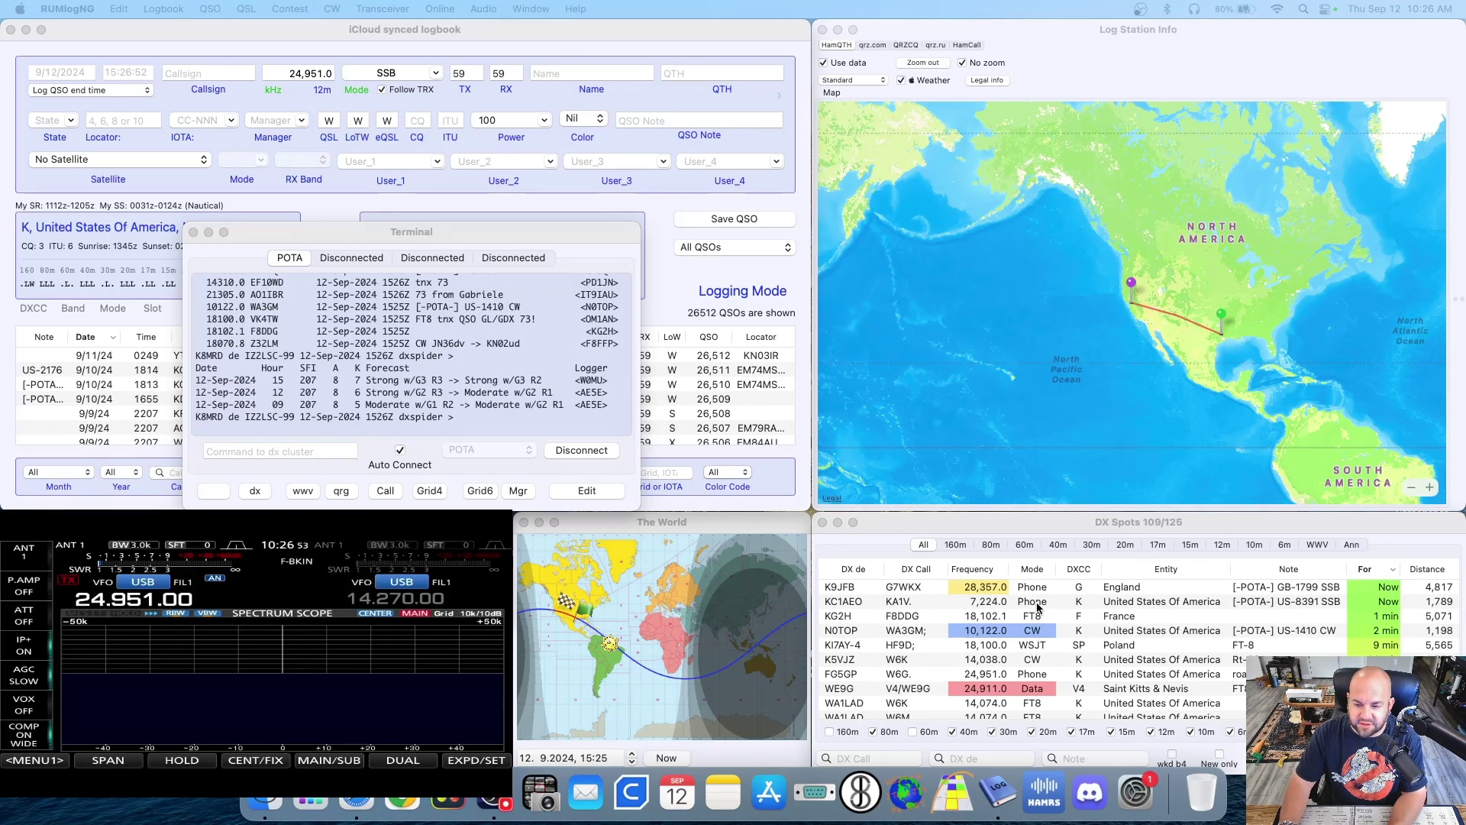
pyautogui.doubleClick(985, 589)
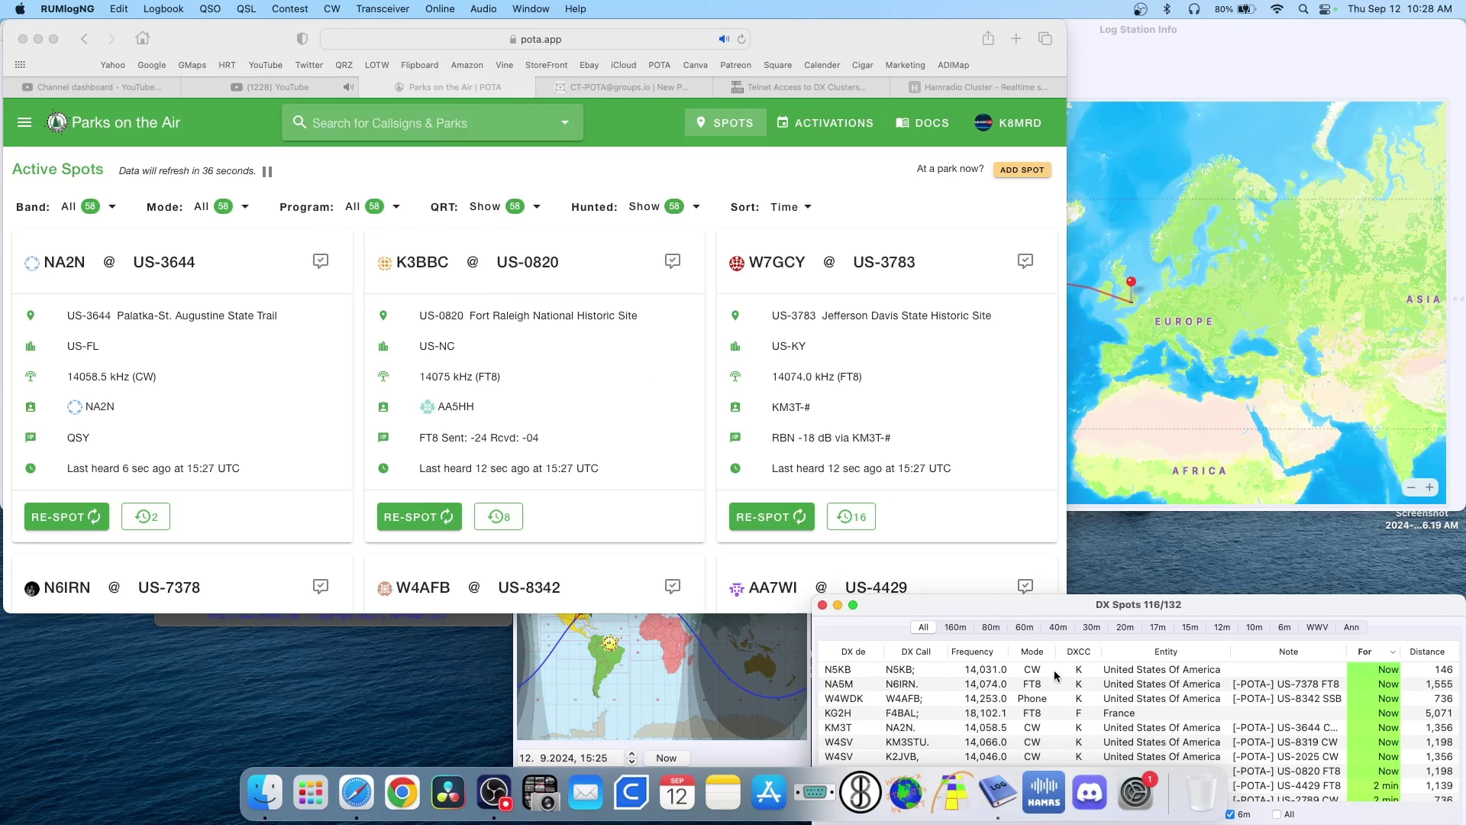
# Browse the POTA activator spot cards, selecting the N5KB and EA5D spots.
pyautogui.click(1193, 671)
pyautogui.scroll(-3, 380, 346)
pyautogui.scroll(-10, 381, 346)
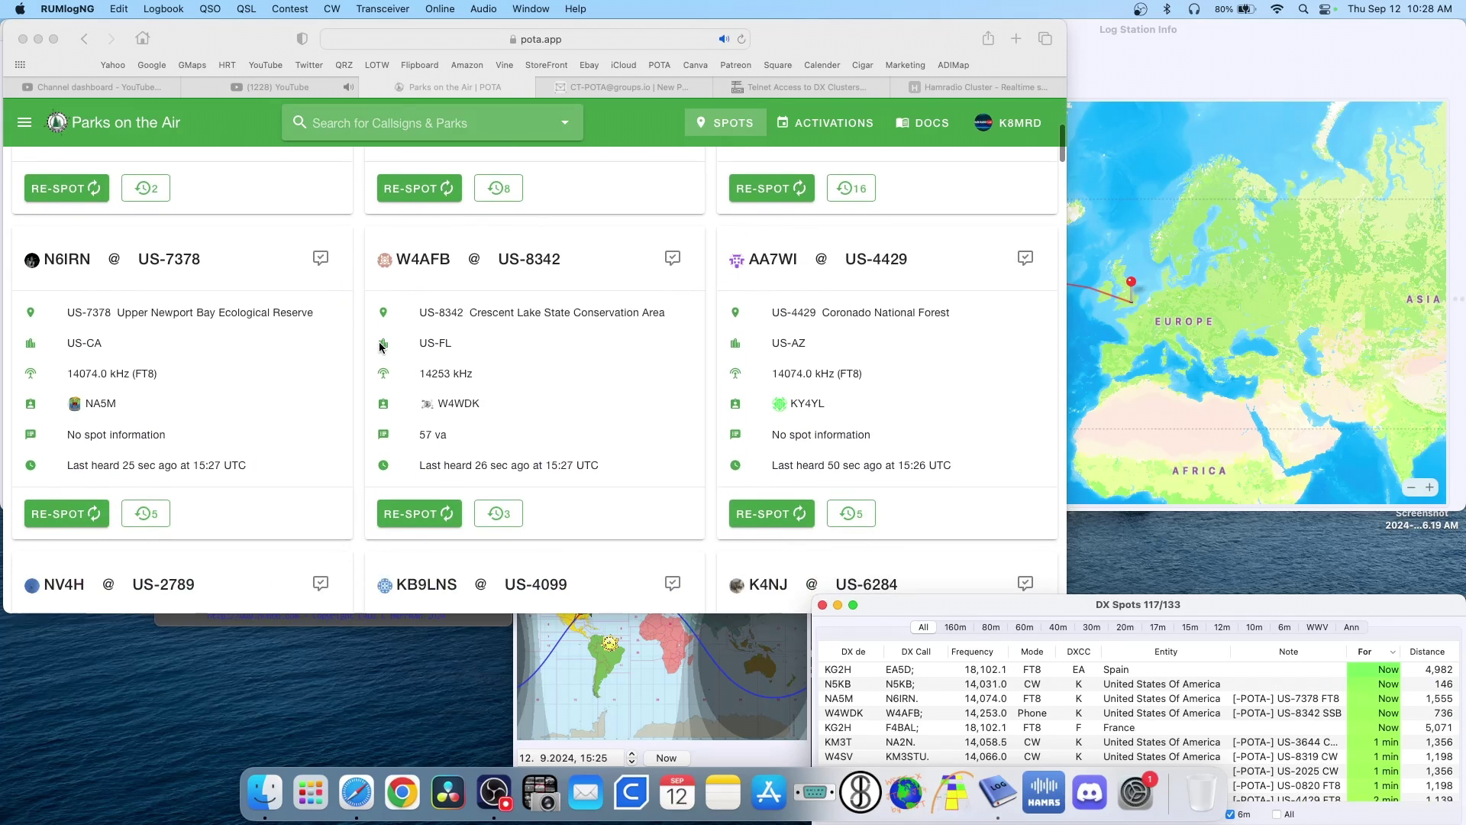
pyautogui.scroll(-15, 379, 348)
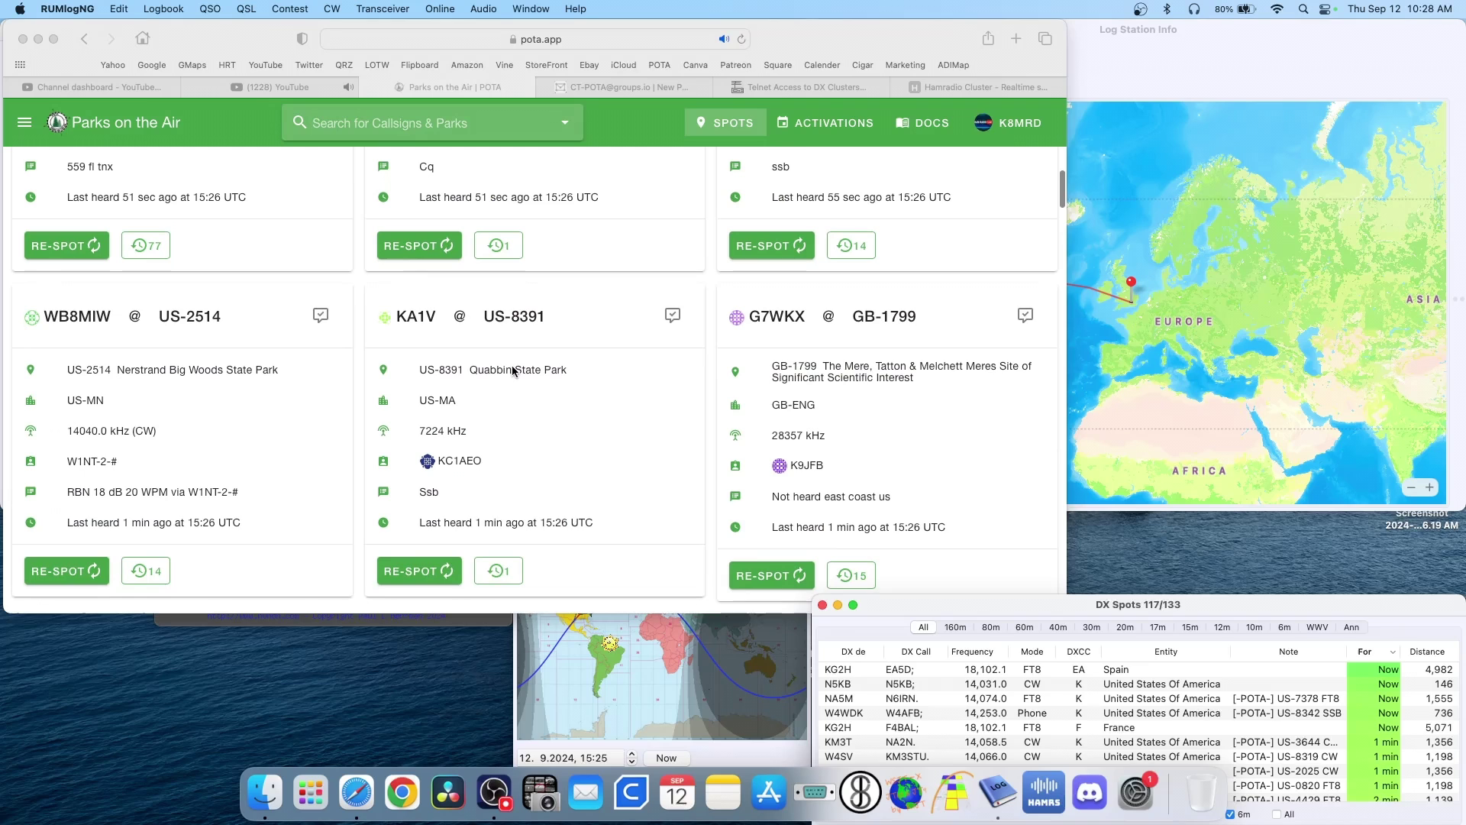
pyautogui.scroll(-5, 512, 365)
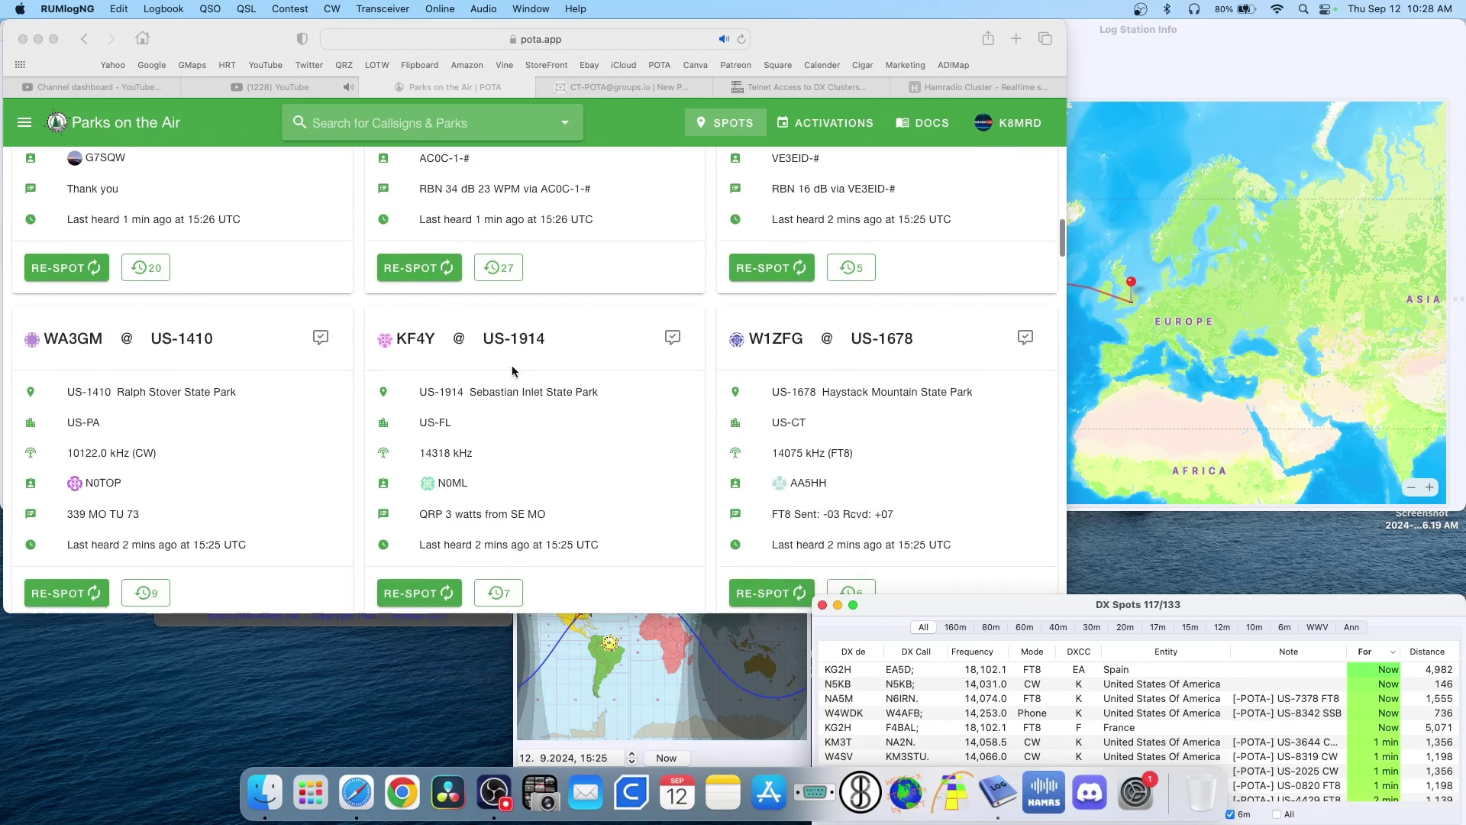
pyautogui.scroll(-1, 512, 365)
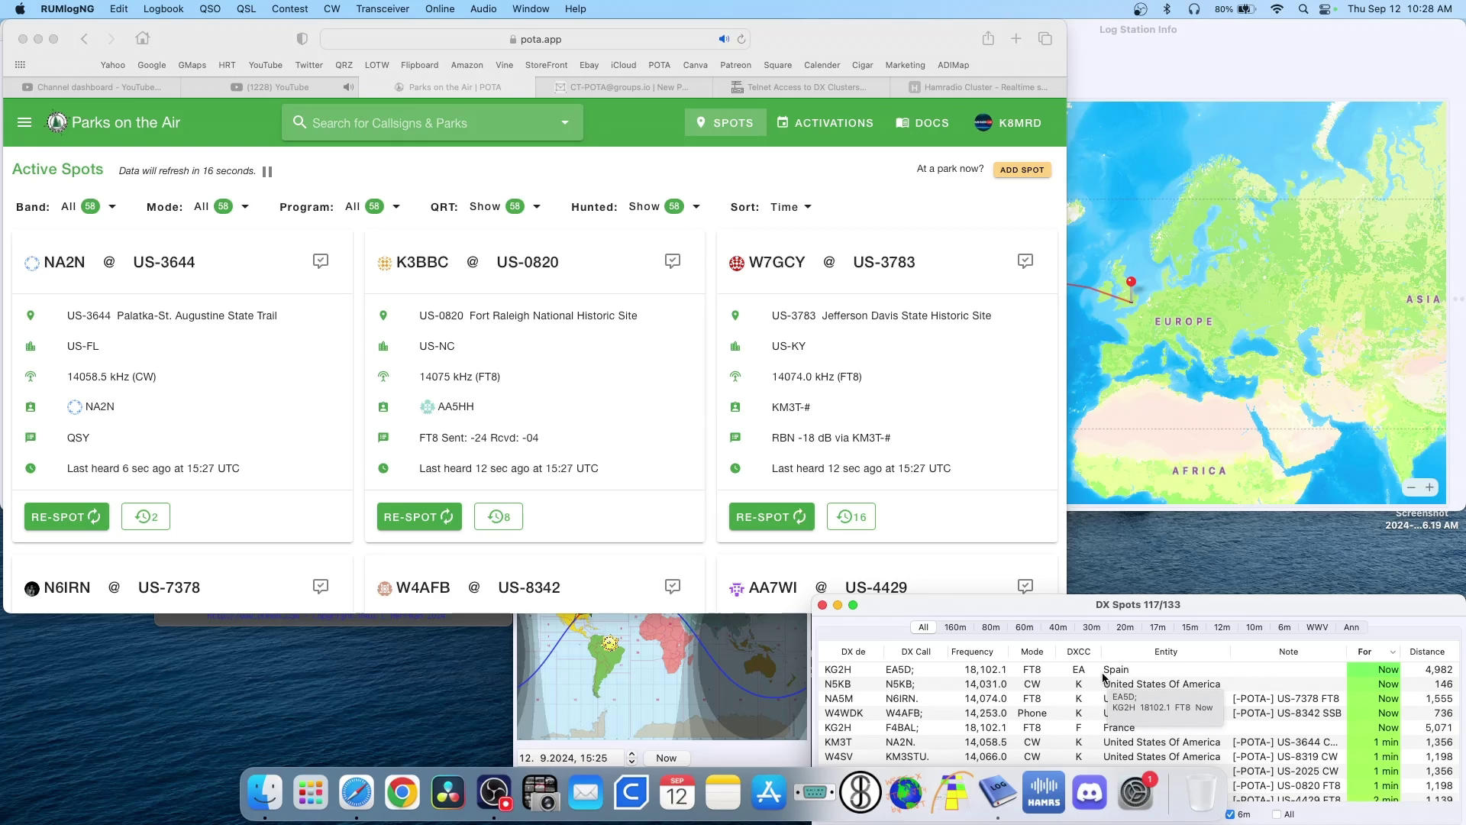
pyautogui.scroll(-3, 1241, 716)
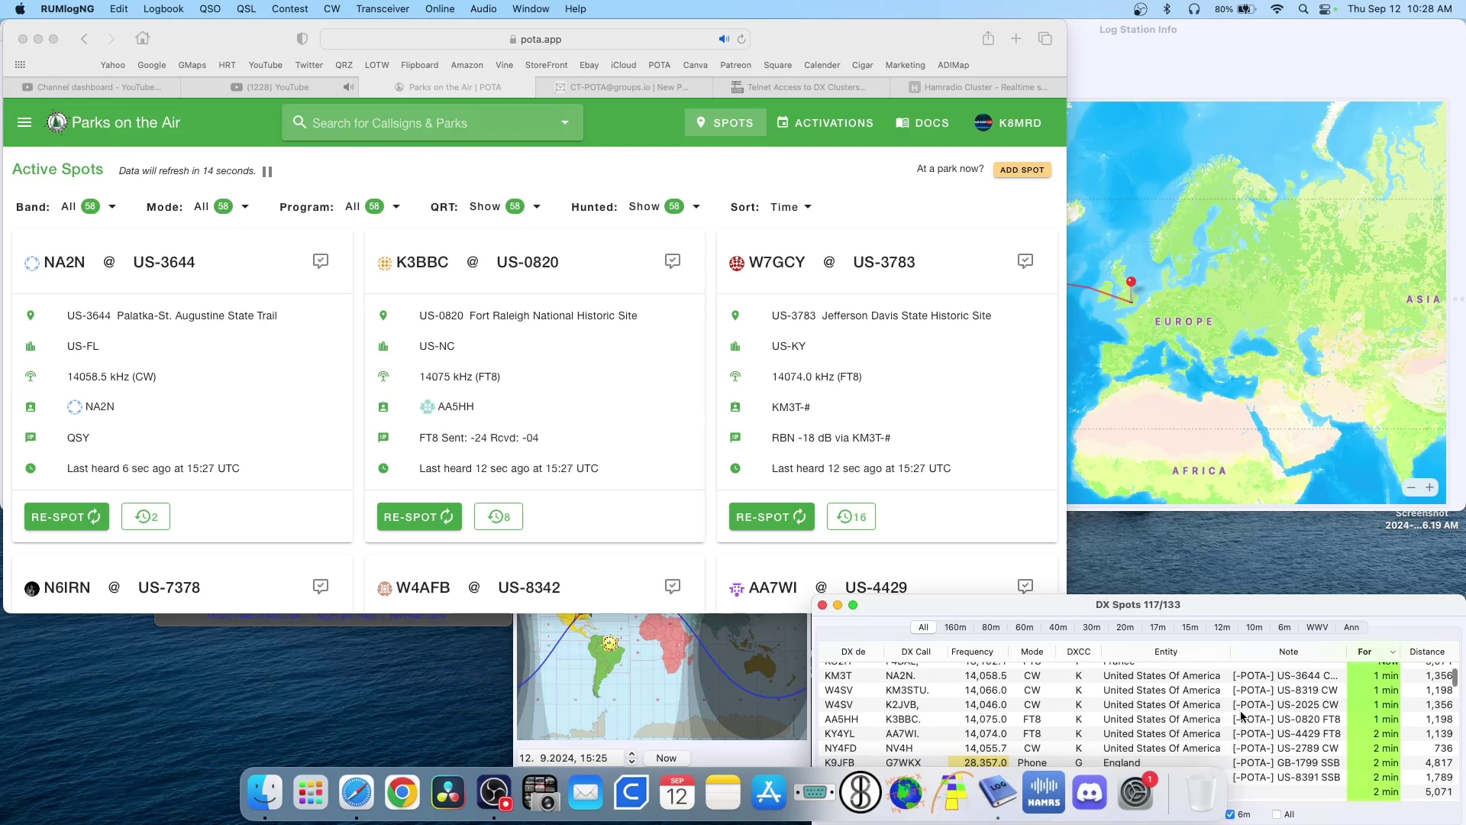
pyautogui.scroll(3, 1051, 696)
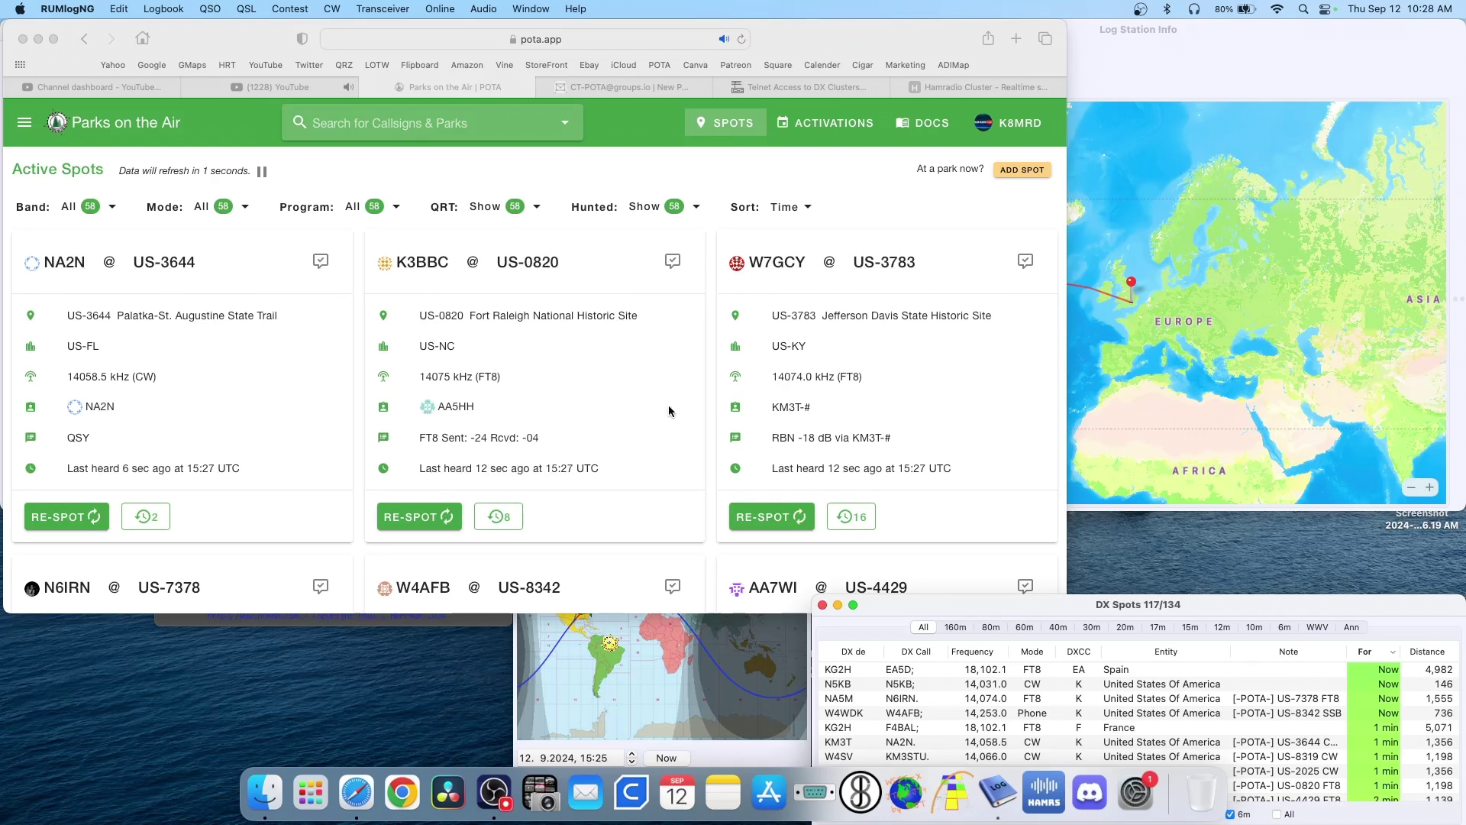
pyautogui.click(1206, 674)
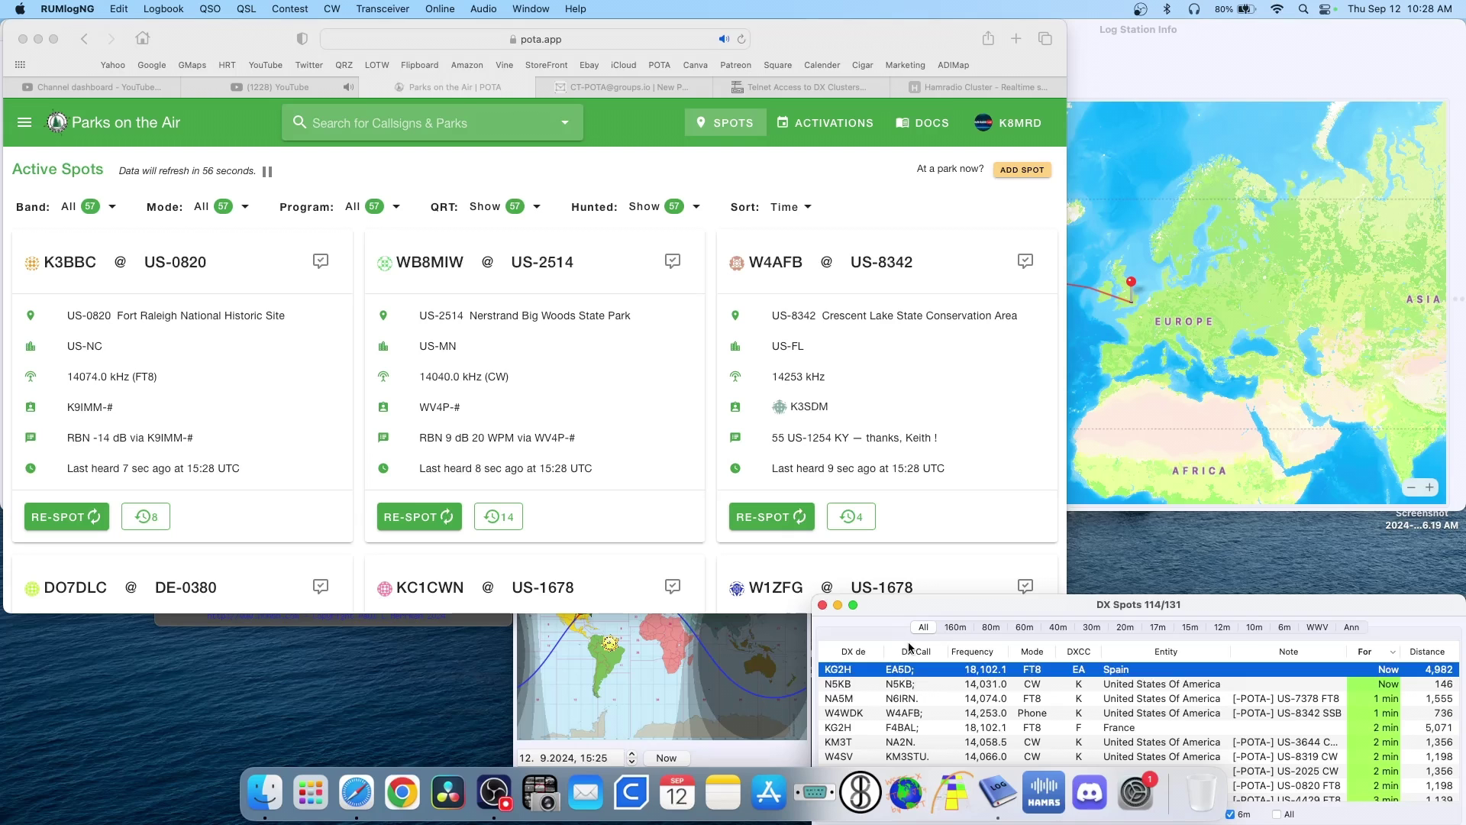
pyautogui.scroll(-5, 565, 356)
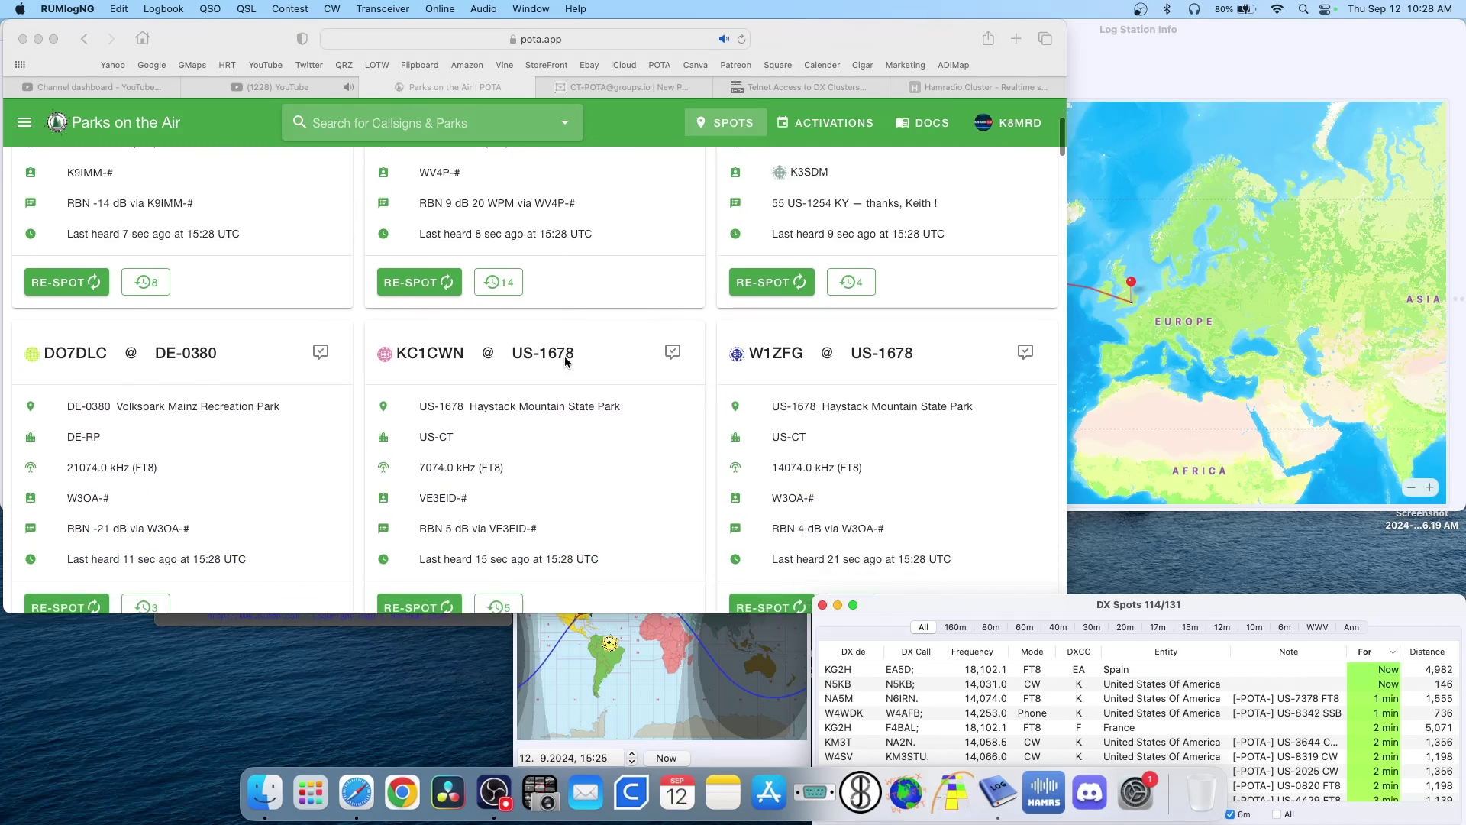
pyautogui.scroll(-5, 565, 356)
pyautogui.scroll(10, 565, 356)
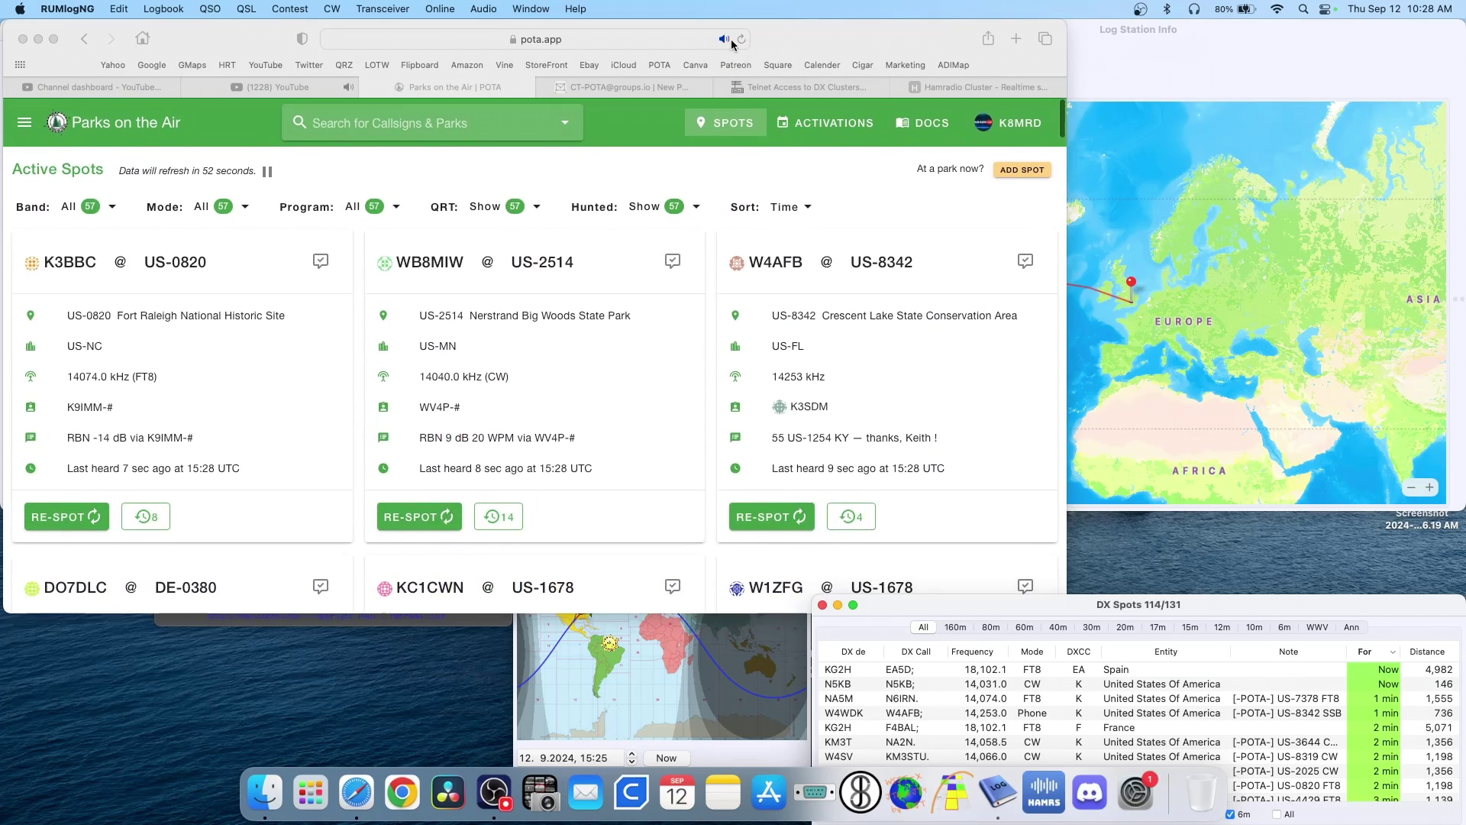
# Reload the spots page and scroll through the refreshed list of 57 active spots.
pyautogui.click(740, 39)
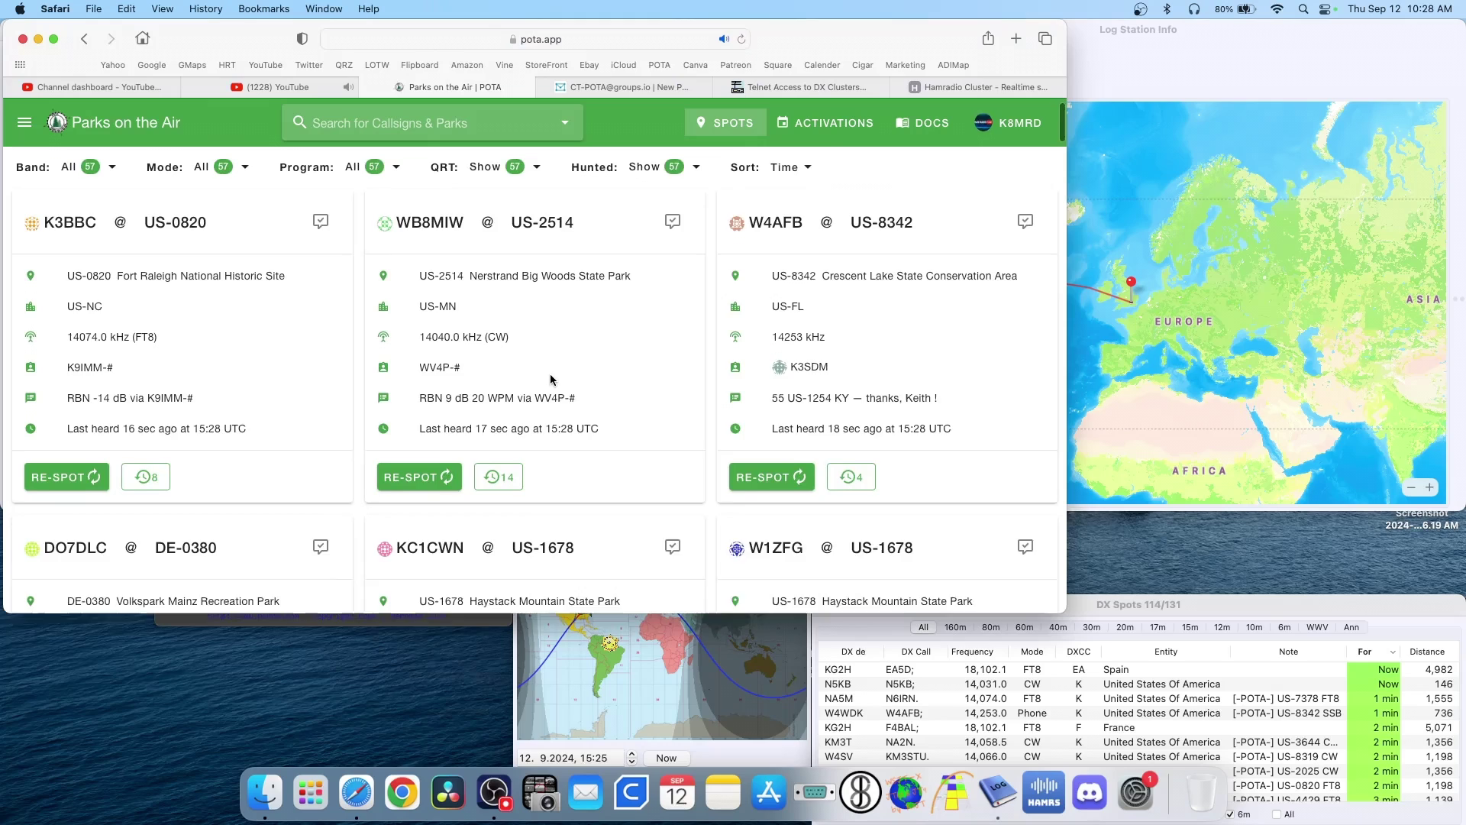
pyautogui.scroll(-3, 550, 373)
pyautogui.scroll(-5, 550, 373)
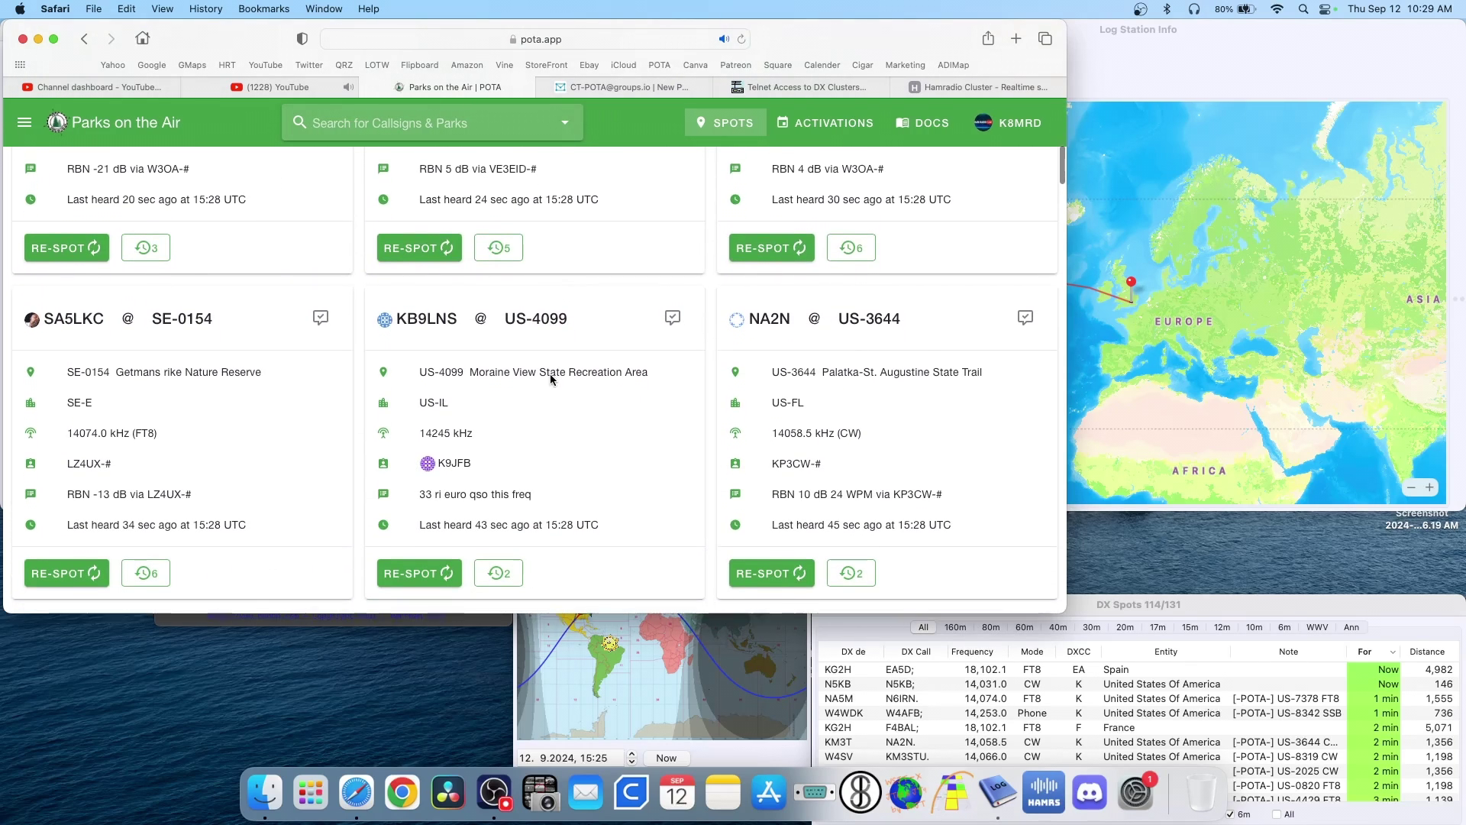
pyautogui.scroll(-8, 551, 380)
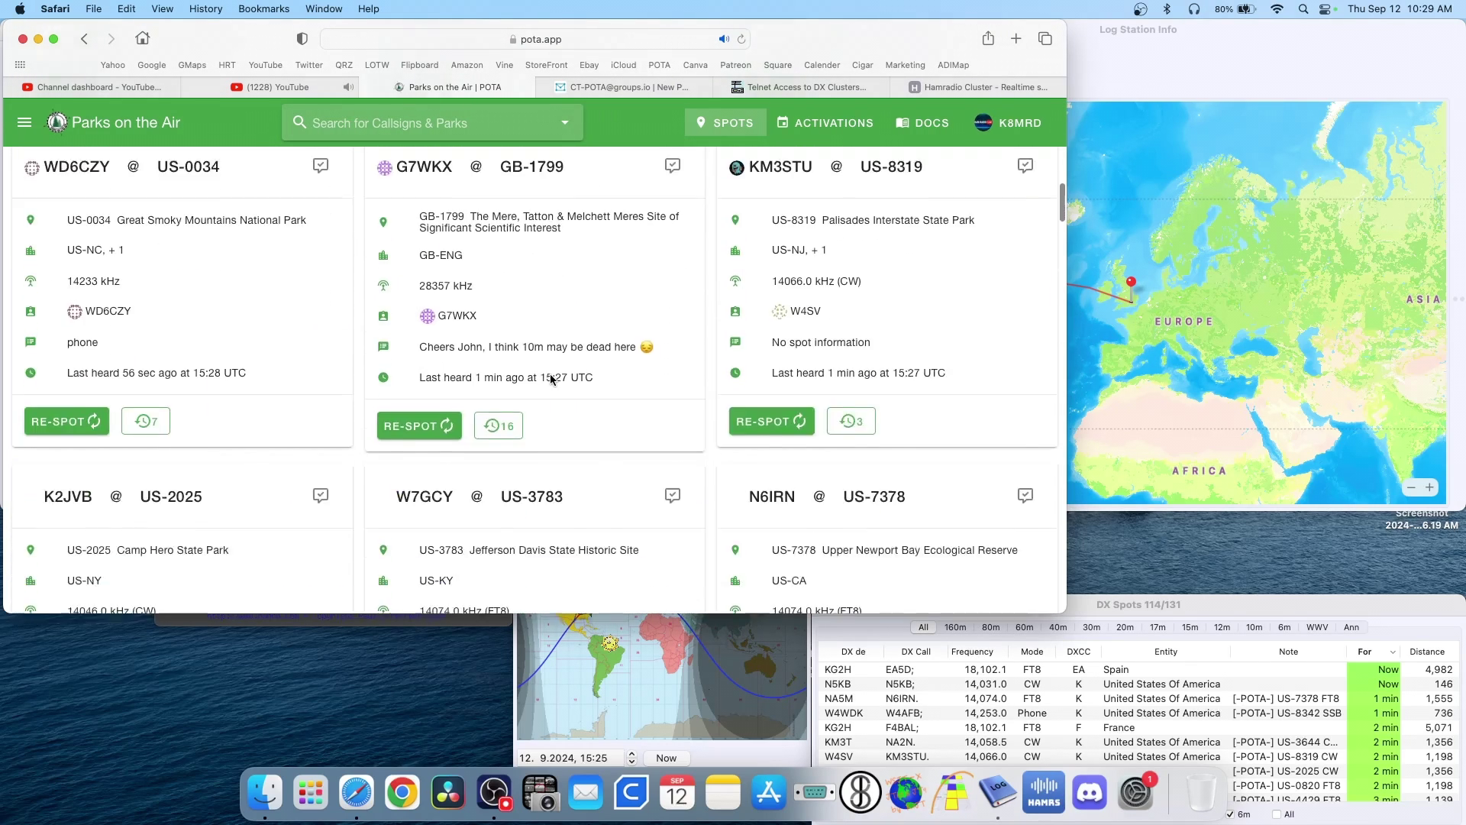
pyautogui.scroll(-4, 552, 377)
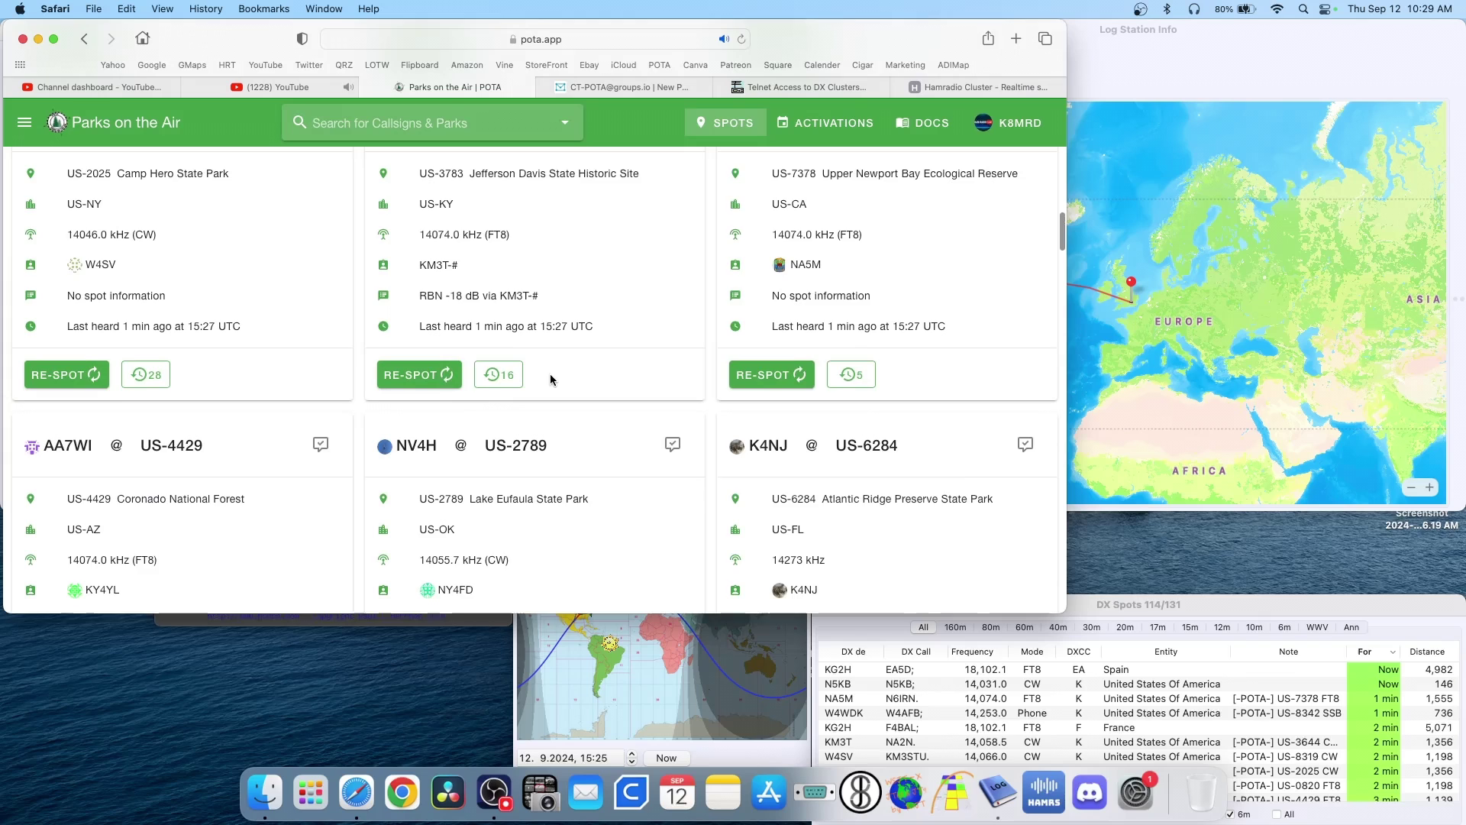
pyautogui.scroll(-3, 551, 378)
pyautogui.scroll(-5, 550, 373)
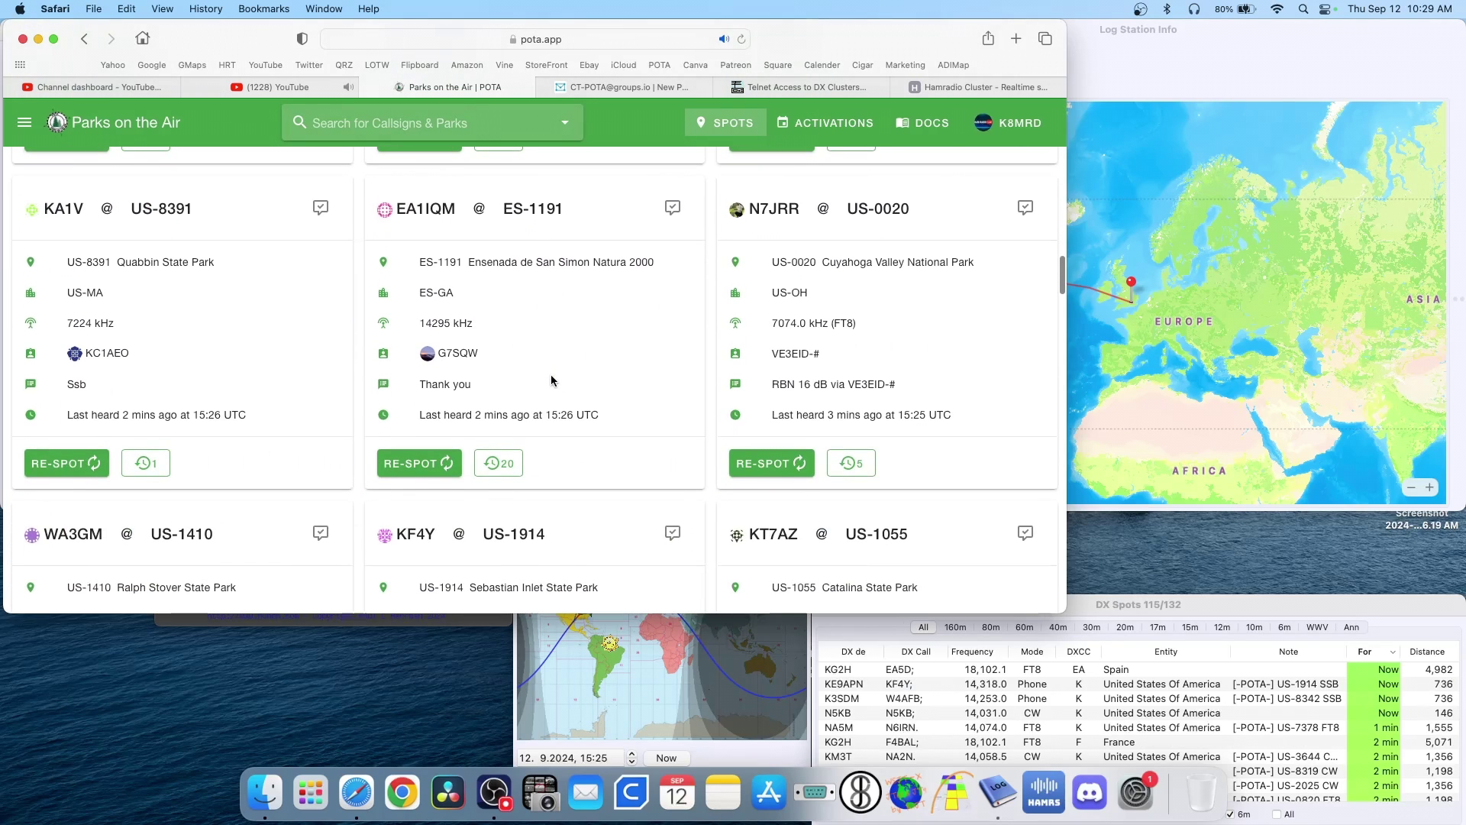
pyautogui.scroll(-3, 551, 377)
pyautogui.scroll(-4, 551, 375)
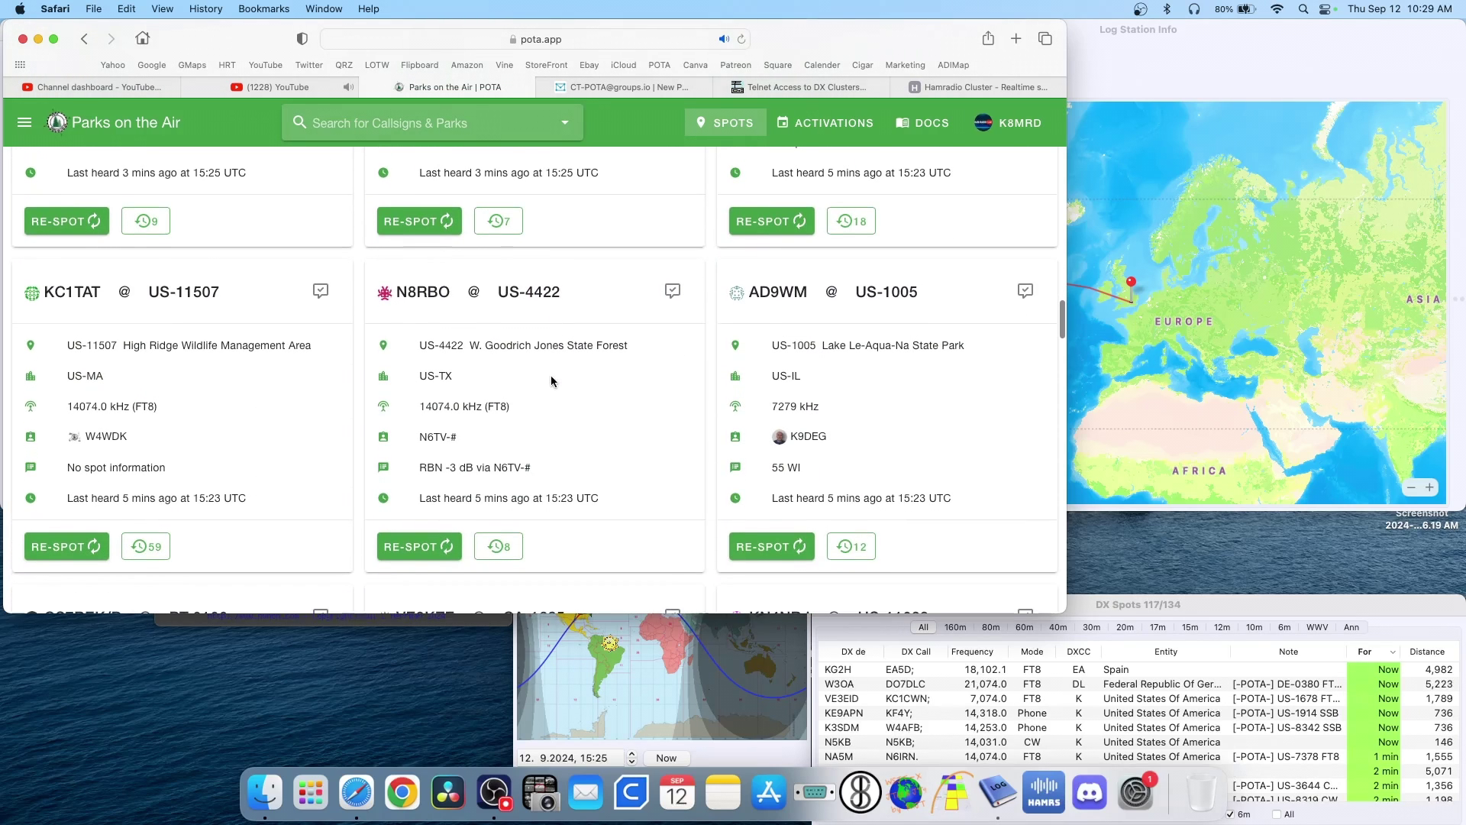
pyautogui.scroll(15, 551, 375)
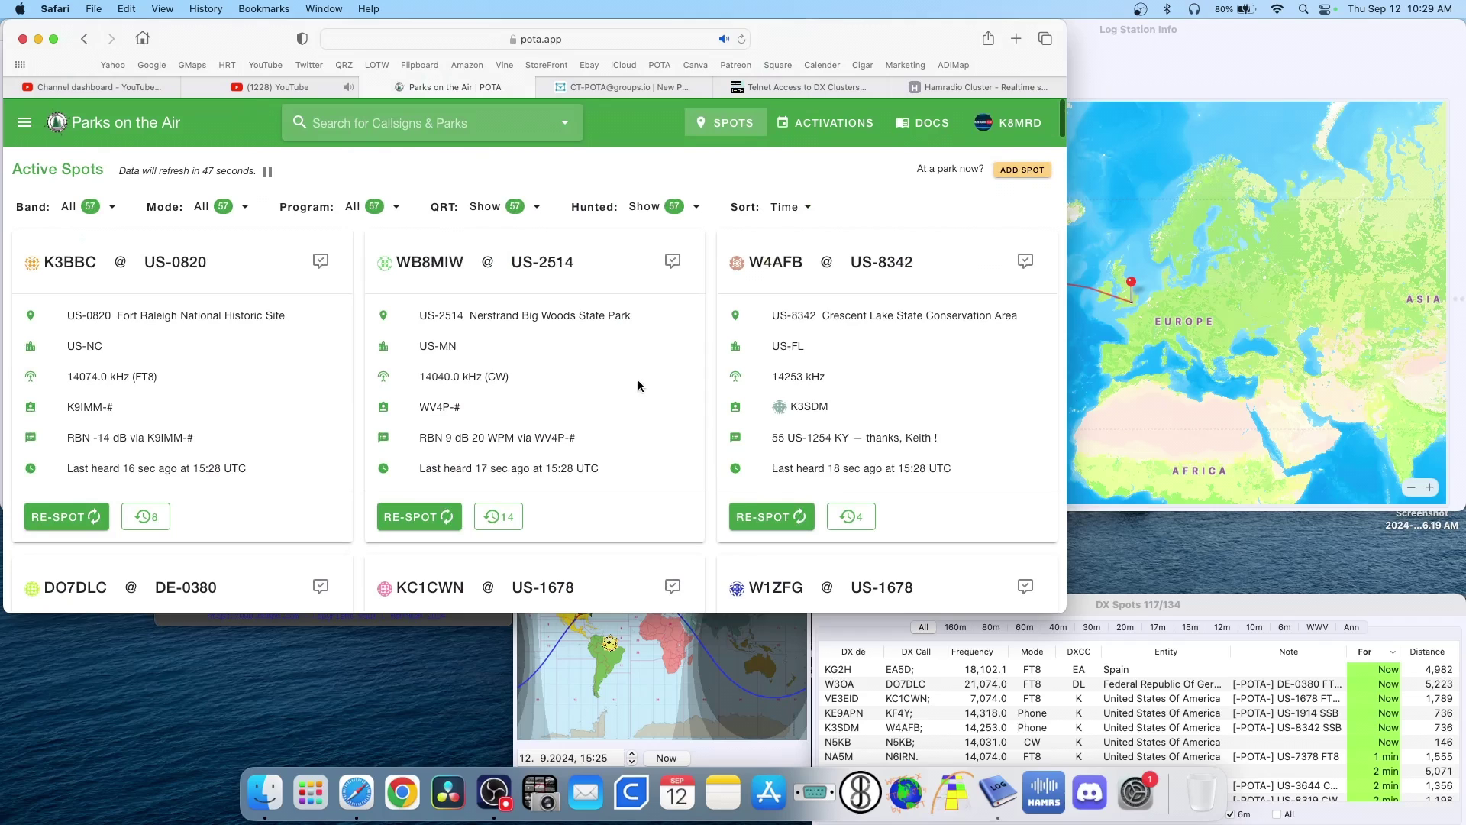
# Load the KE9APN/KF4Y spot into the log entry: 14,318.0 kHz SSB.
pyautogui.click(38, 39)
pyautogui.click(1016, 624)
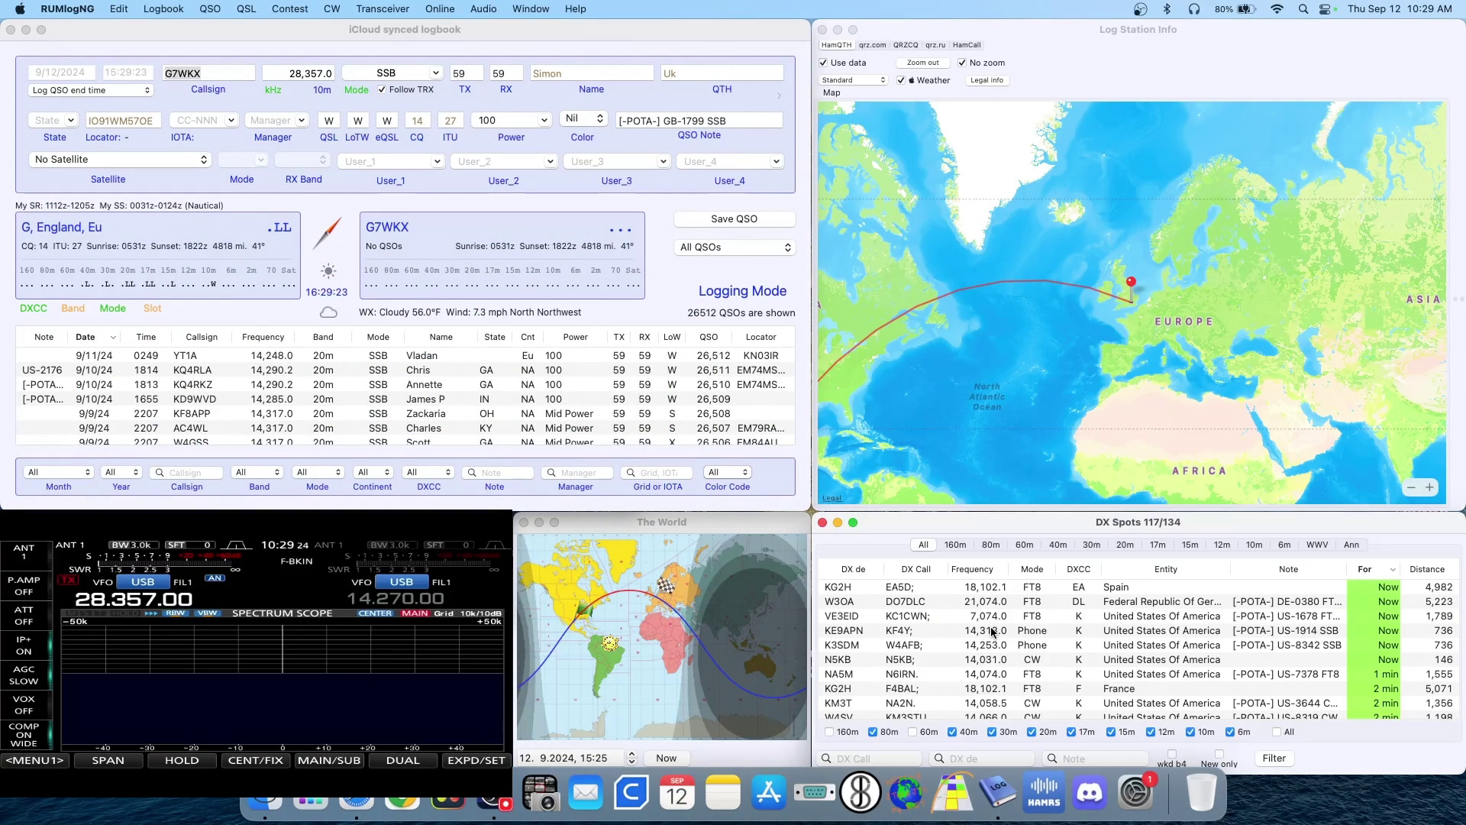
pyautogui.click(992, 630)
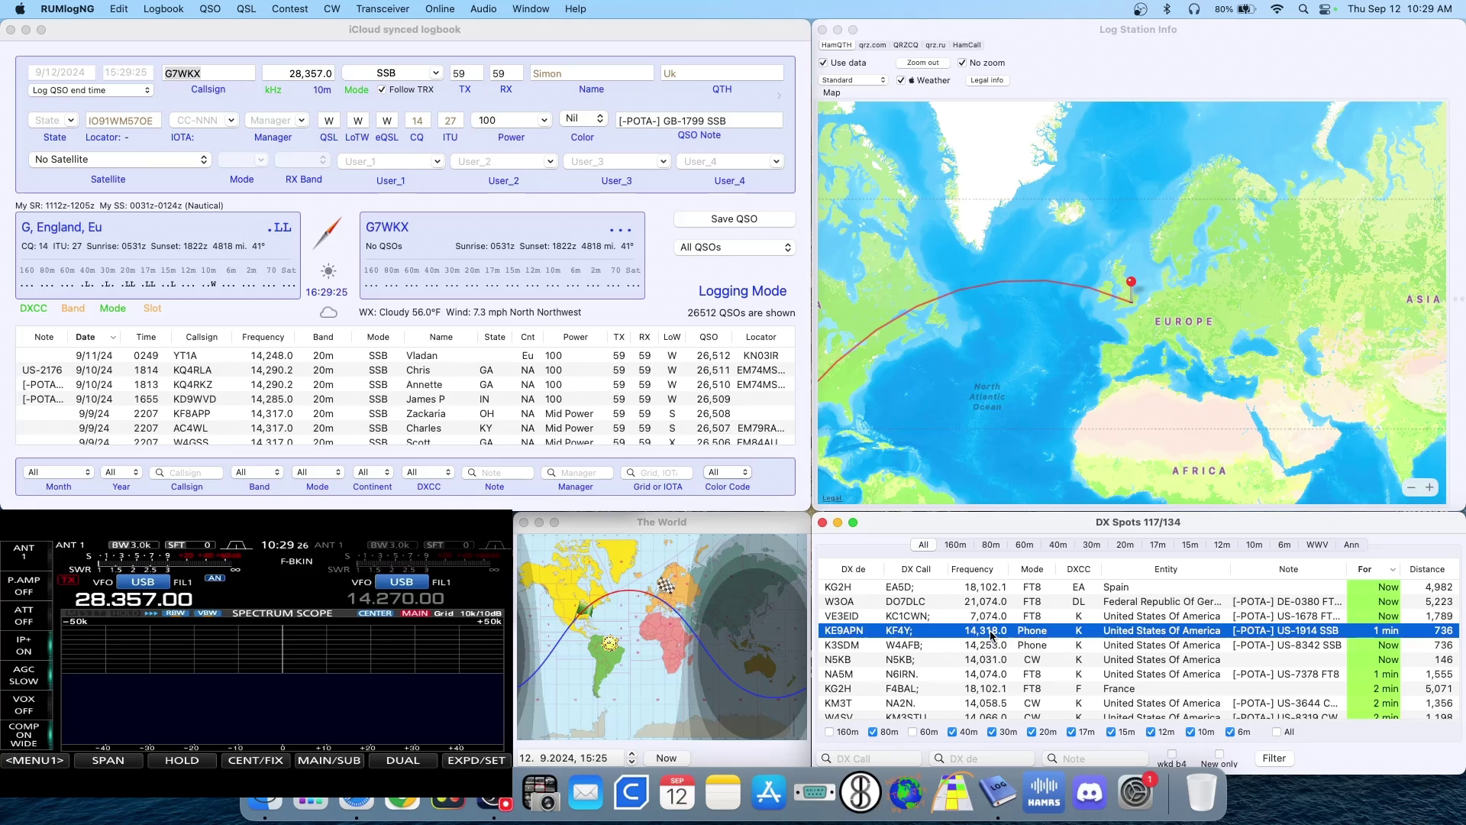
pyautogui.doubleClick(994, 632)
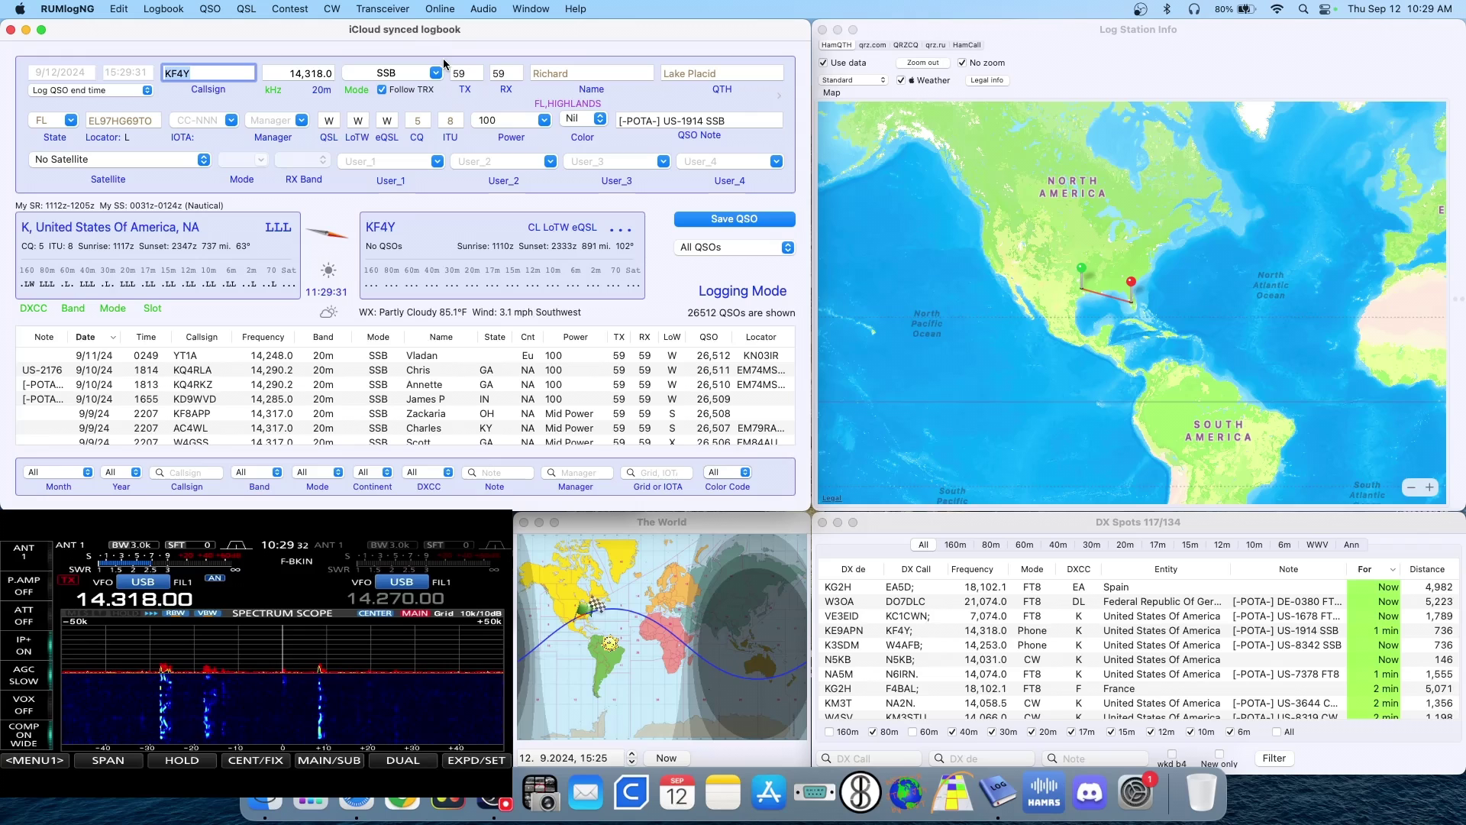
# Check the KF4Y callsign and highlight US-1914 SSB in the QSO note.
pyautogui.click(195, 70)
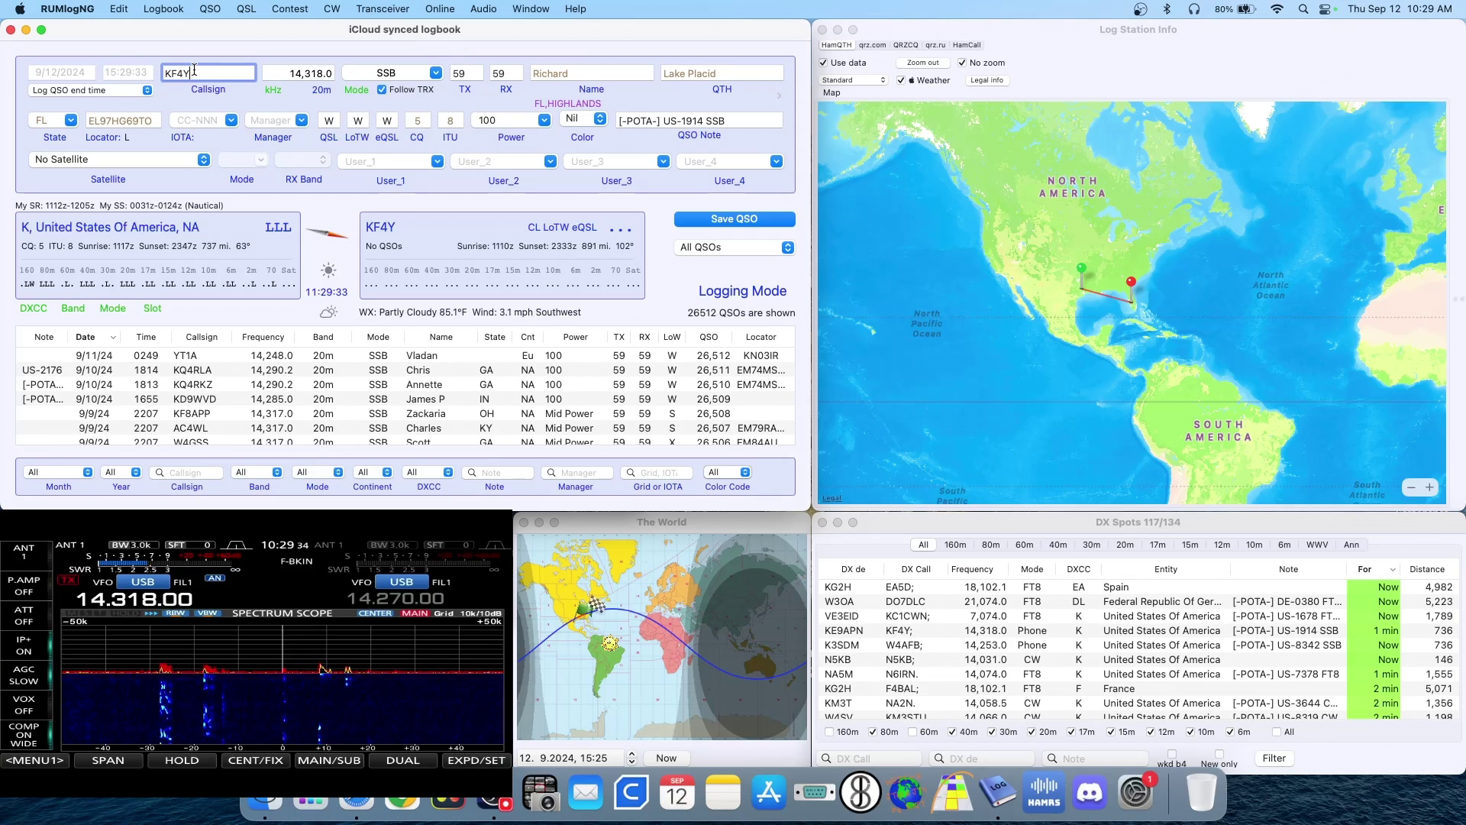
pyautogui.click(719, 120)
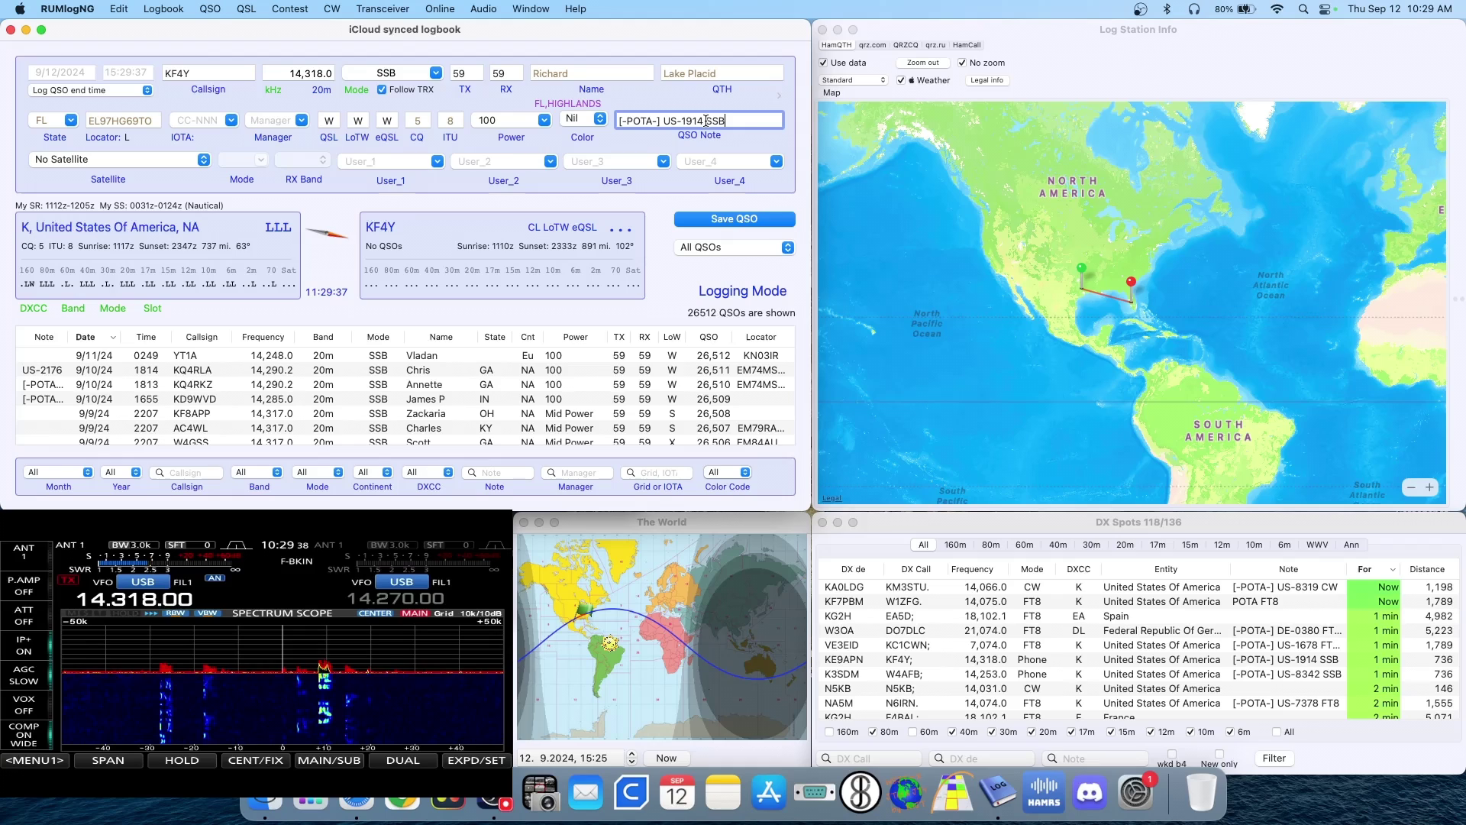
pyautogui.click(234, 76)
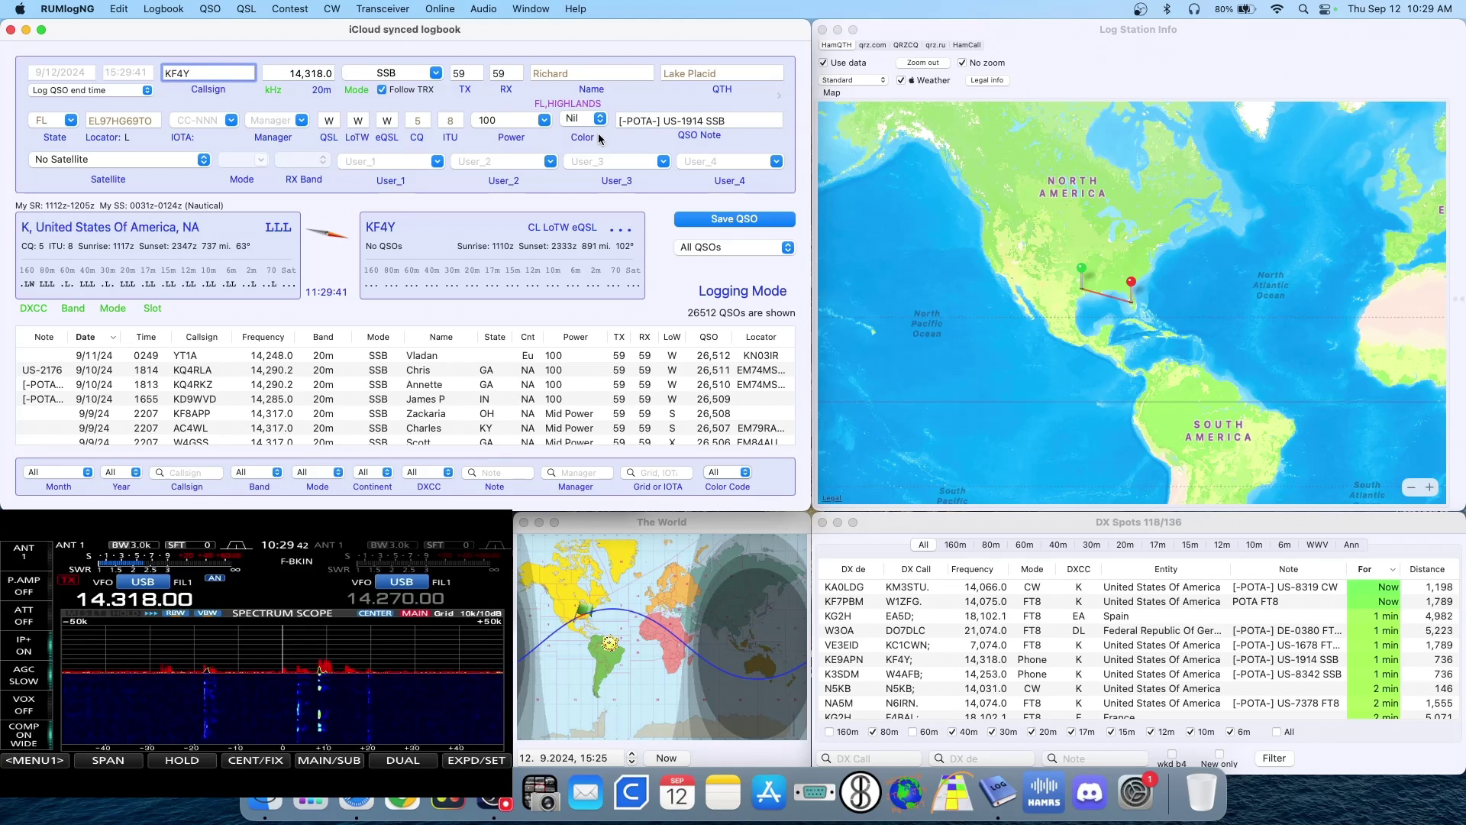
pyautogui.moveTo(748, 120); pyautogui.dragTo(658, 119)
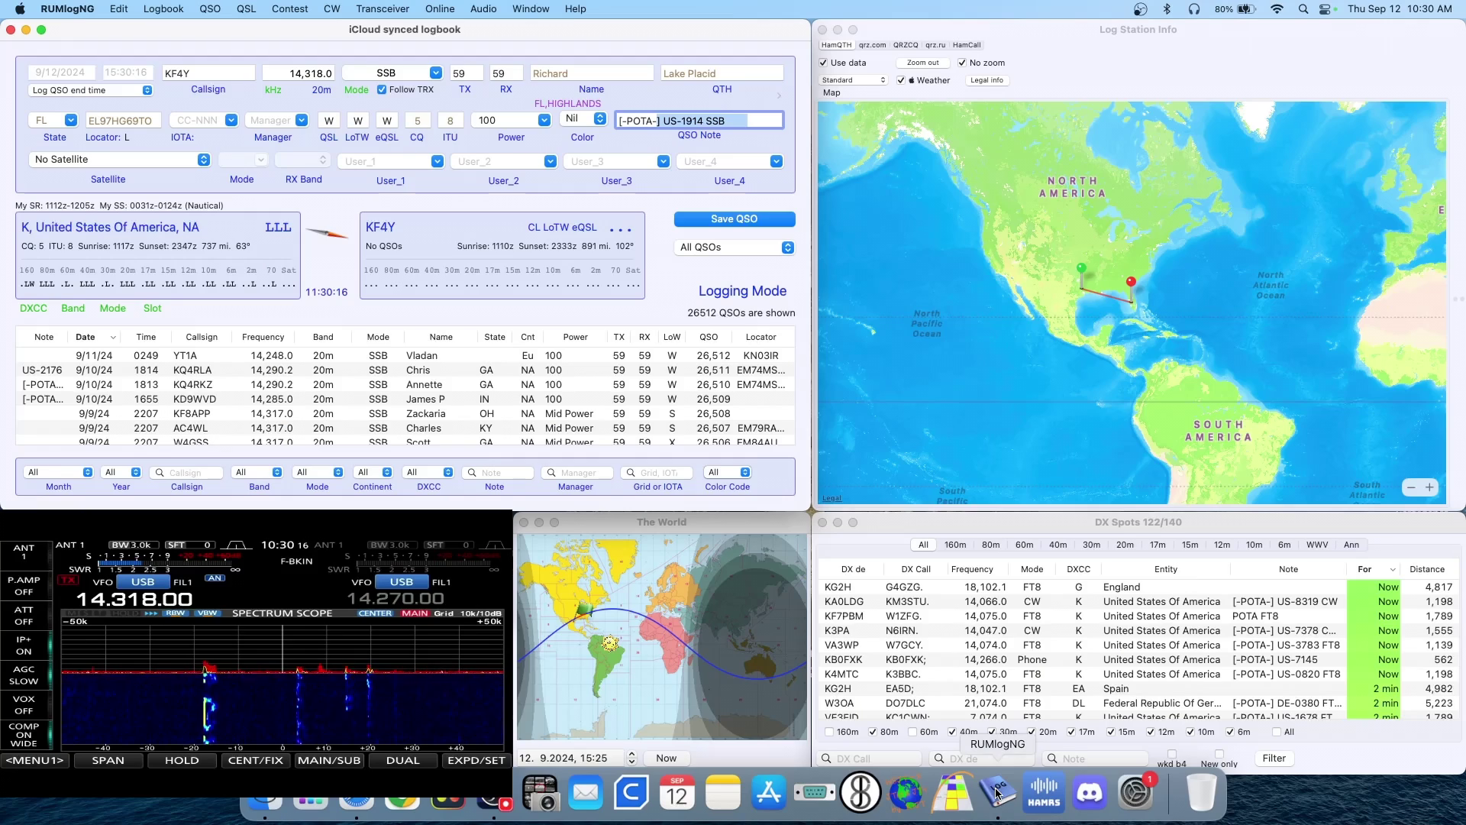
# Open the cluster terminal and connect an unused connection slot to TDXS.
pyautogui.rightClick(996, 794)
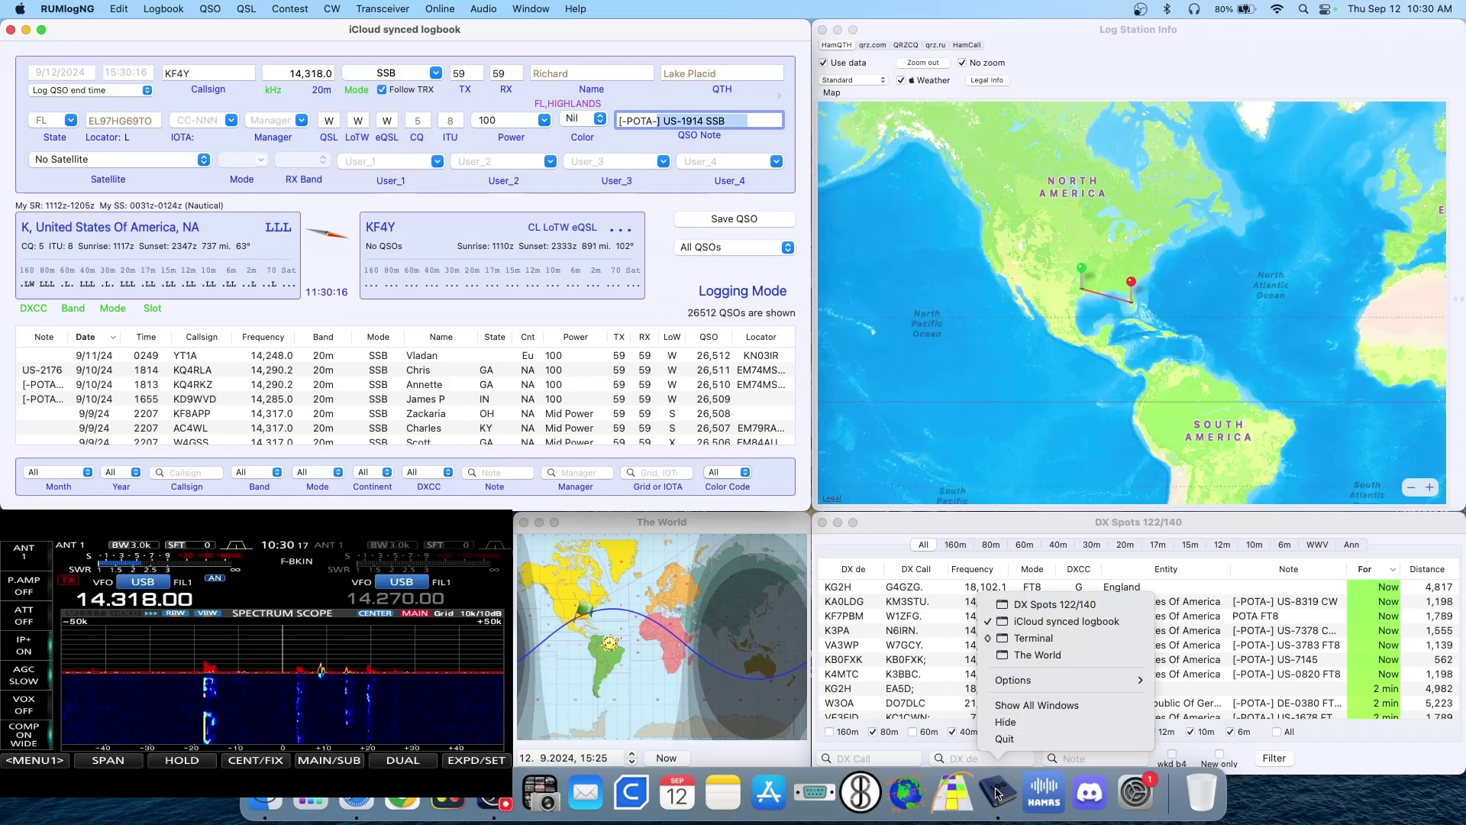
pyautogui.click(1032, 637)
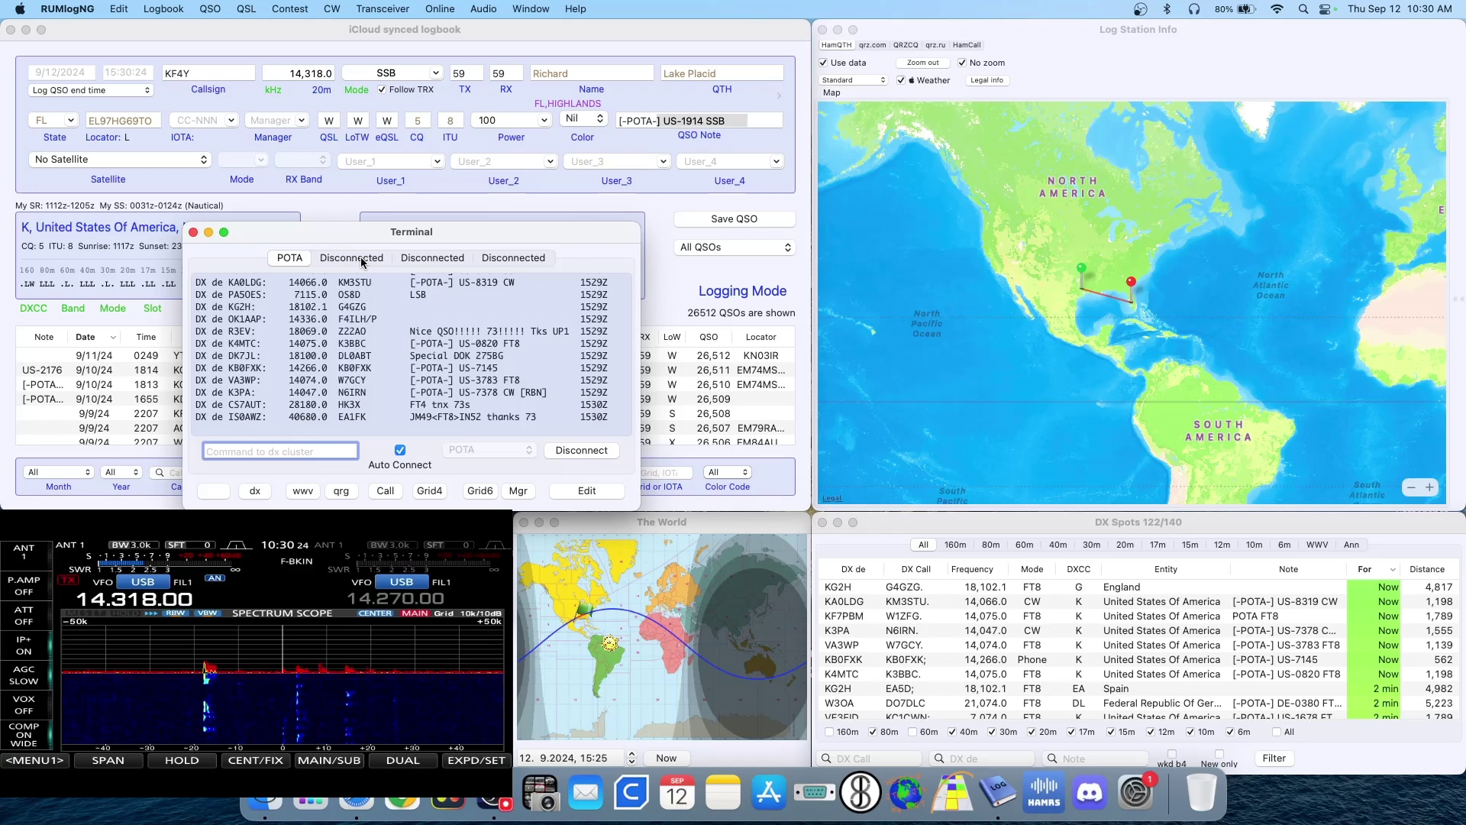
pyautogui.click(362, 263)
pyautogui.click(501, 446)
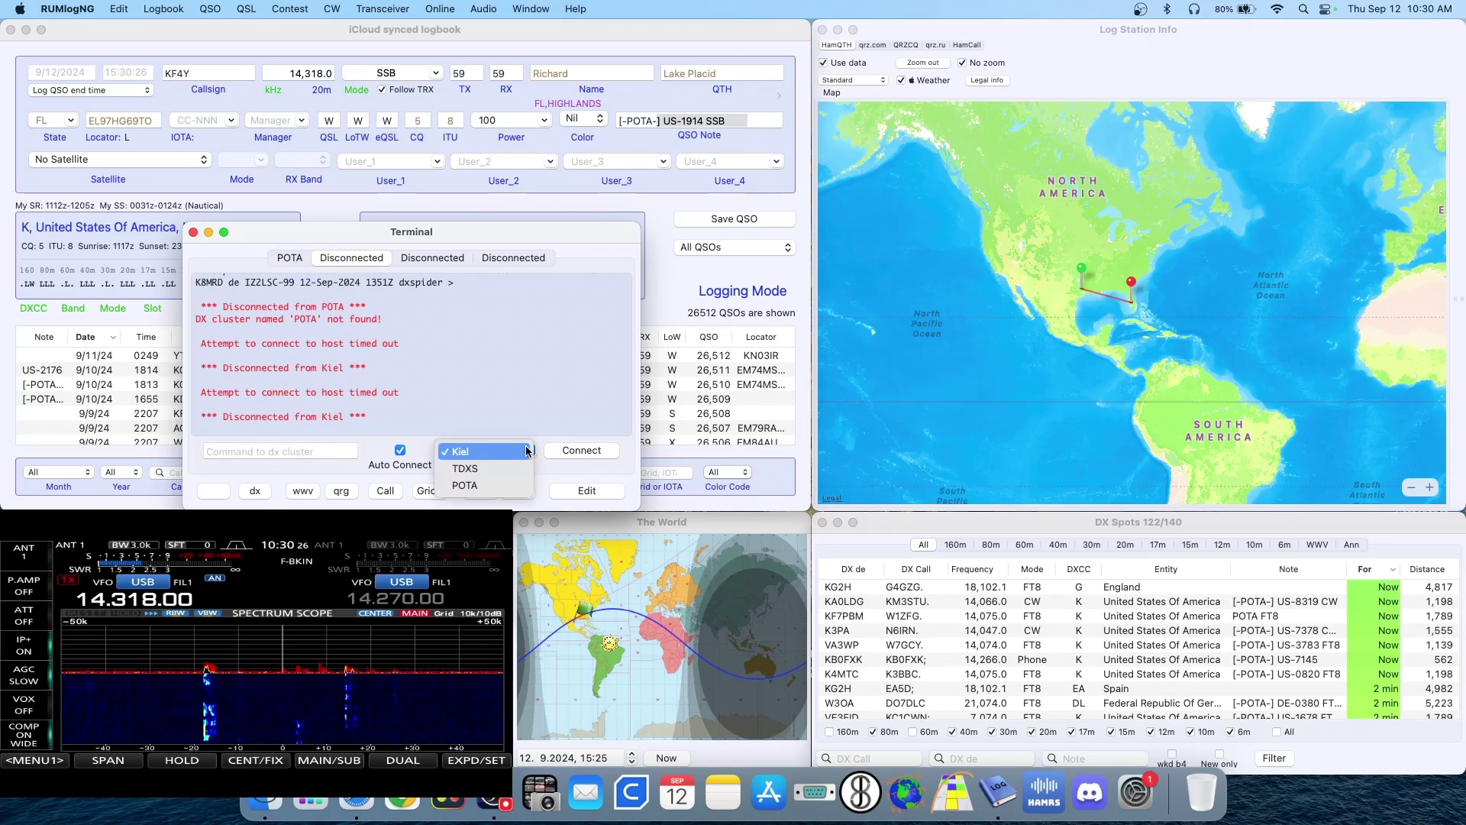
pyautogui.click(514, 459)
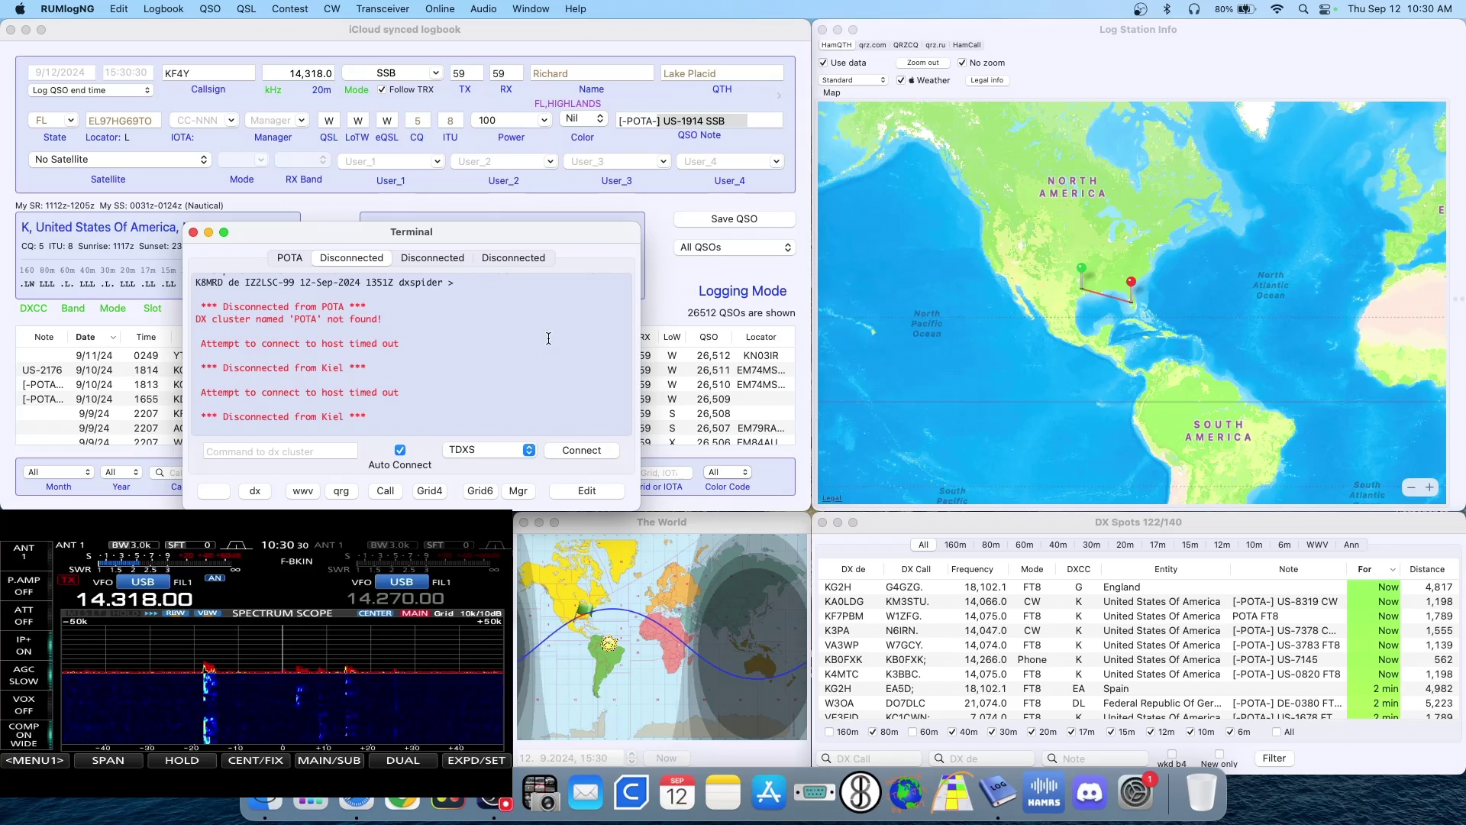
pyautogui.click(574, 450)
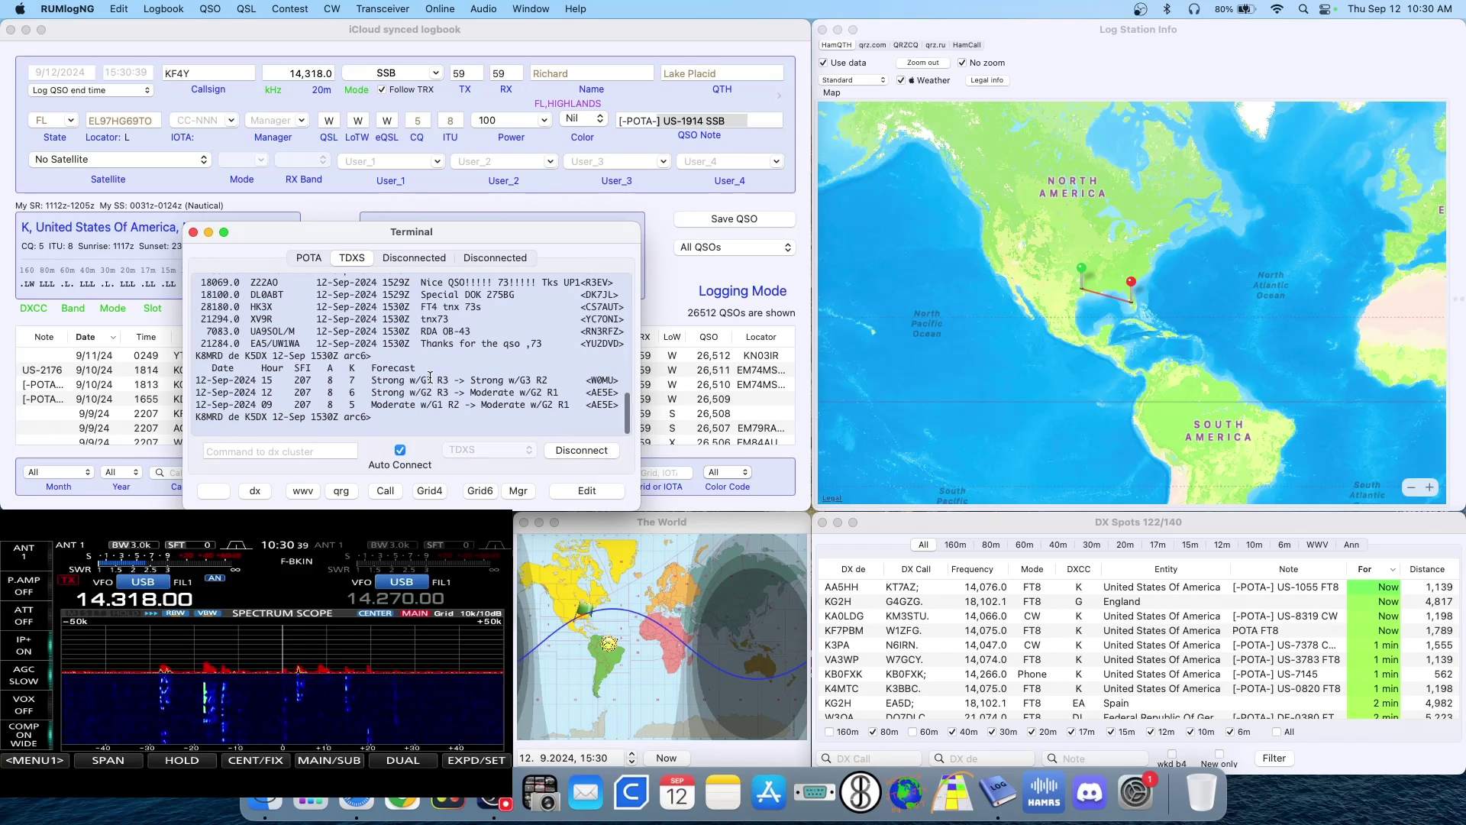
# Minimize the Terminal, then load the KG2H/G4GZG 18,102.1 kHz 17m spot into the logbook.
pyautogui.click(209, 232)
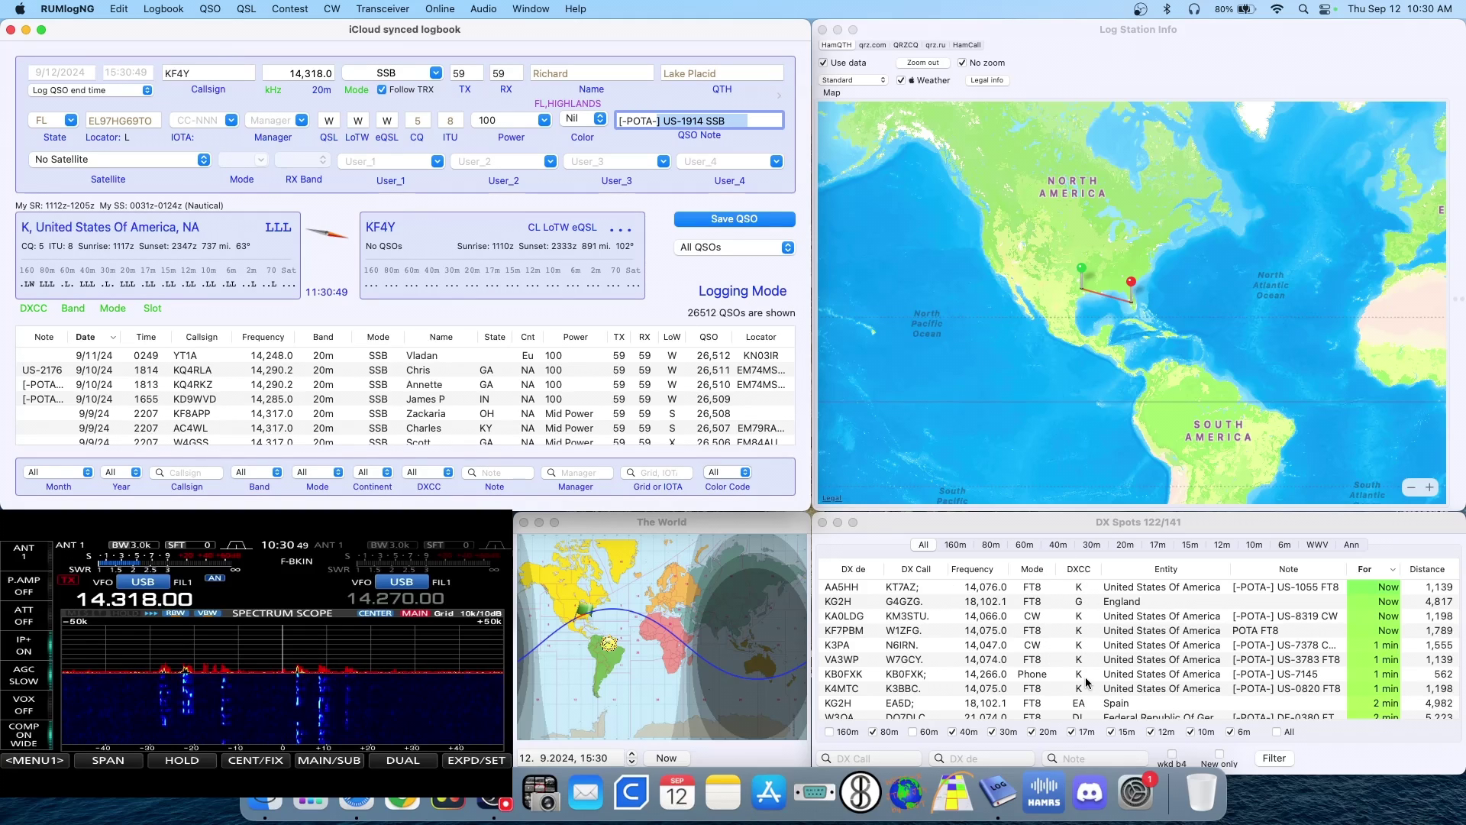
pyautogui.moveTo(1085, 677)
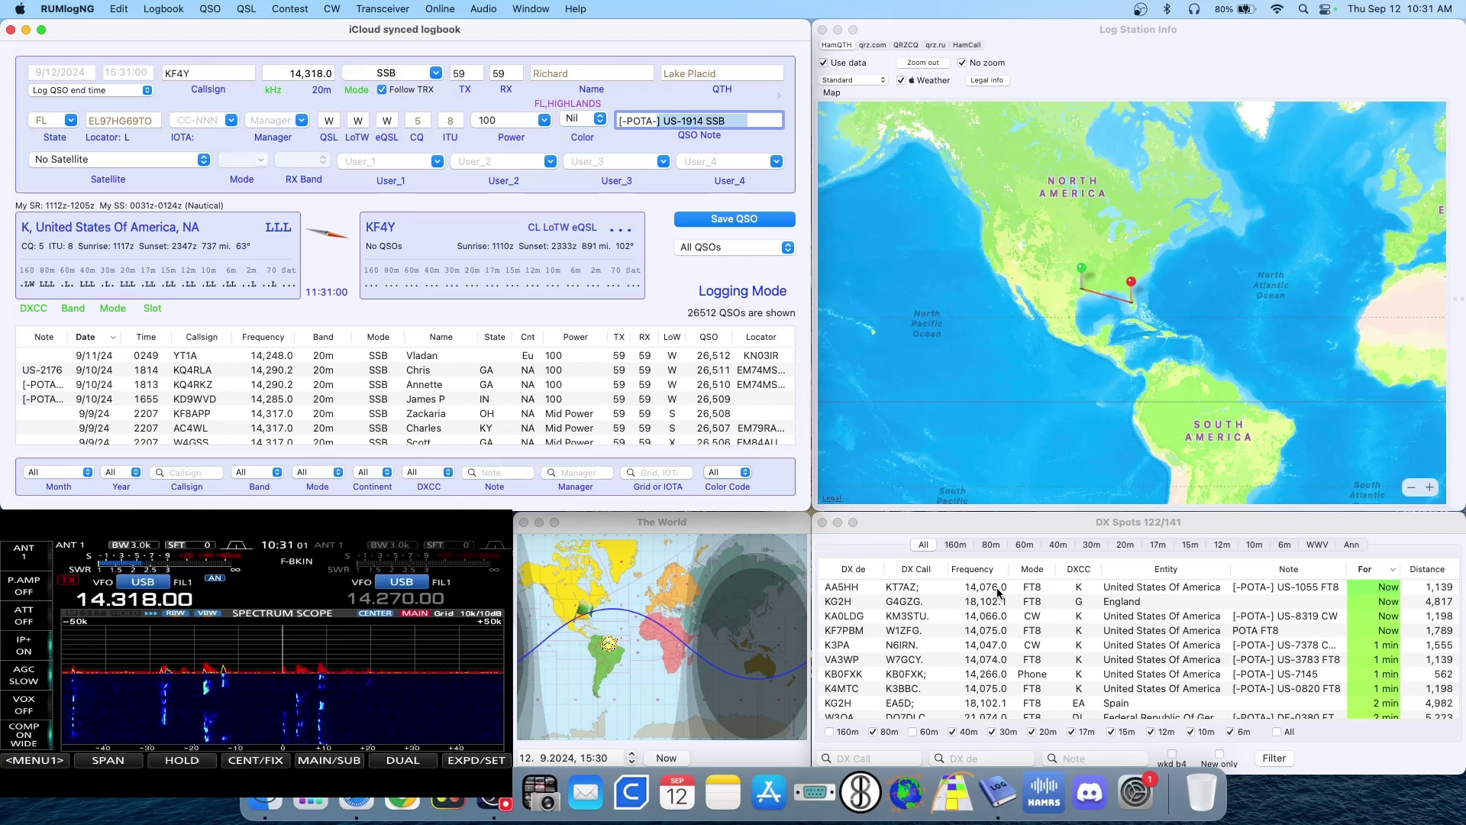
pyautogui.click(978, 599)
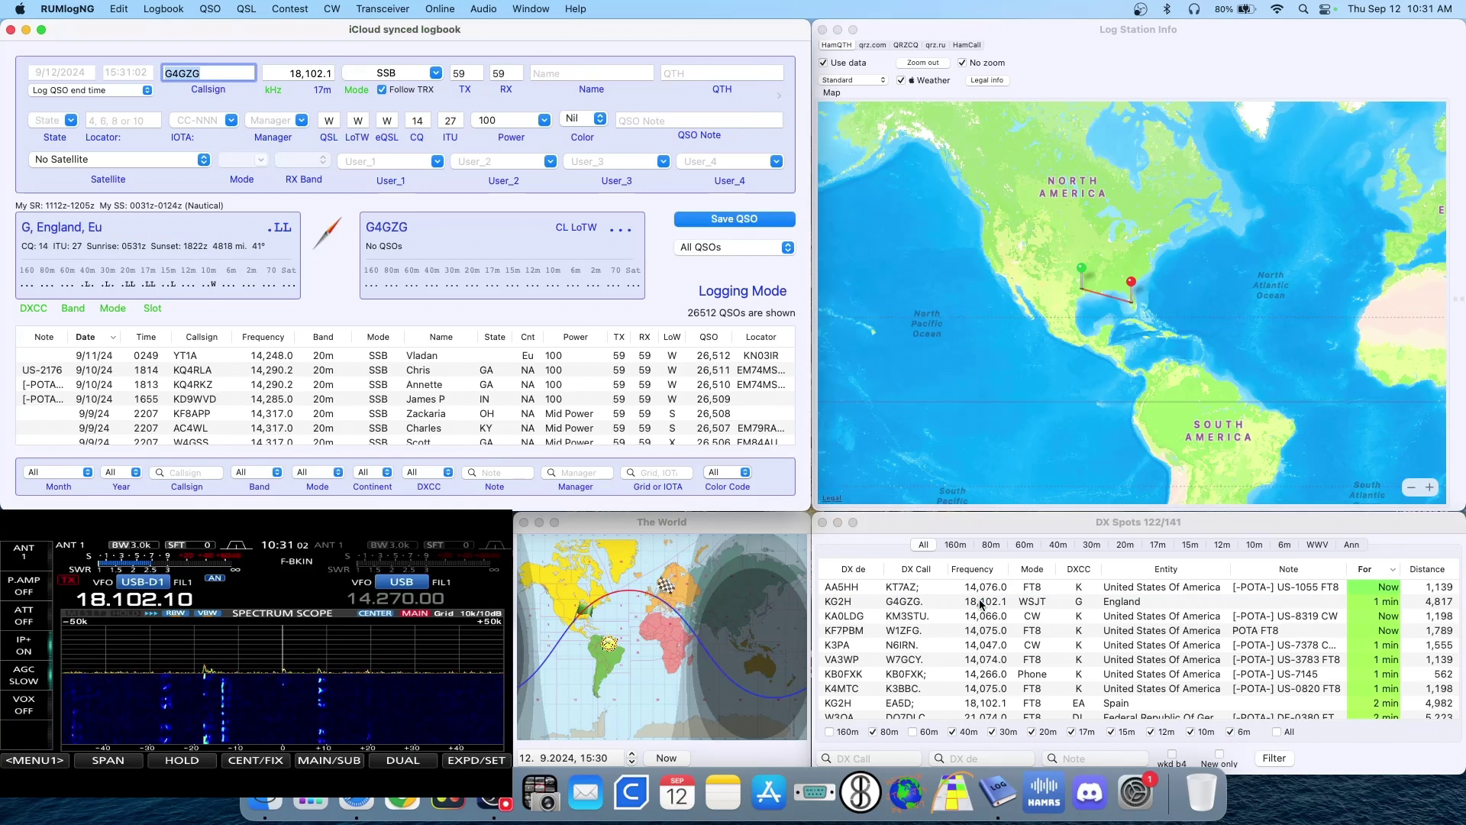